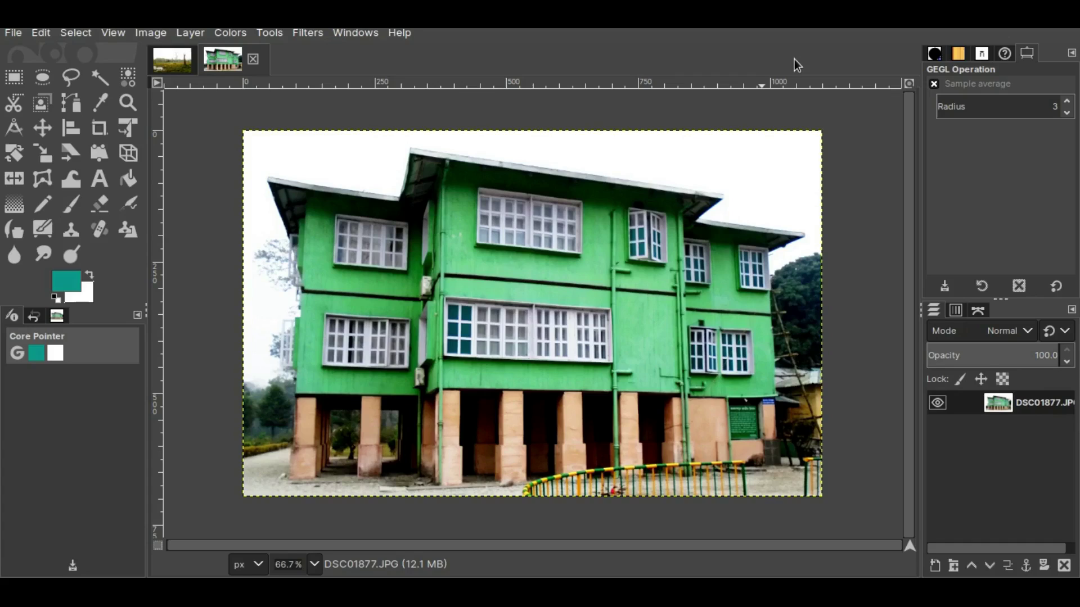
- Open Waterpixels on the building photo and lower the superpixel size from 32 to 8
click(310, 33)
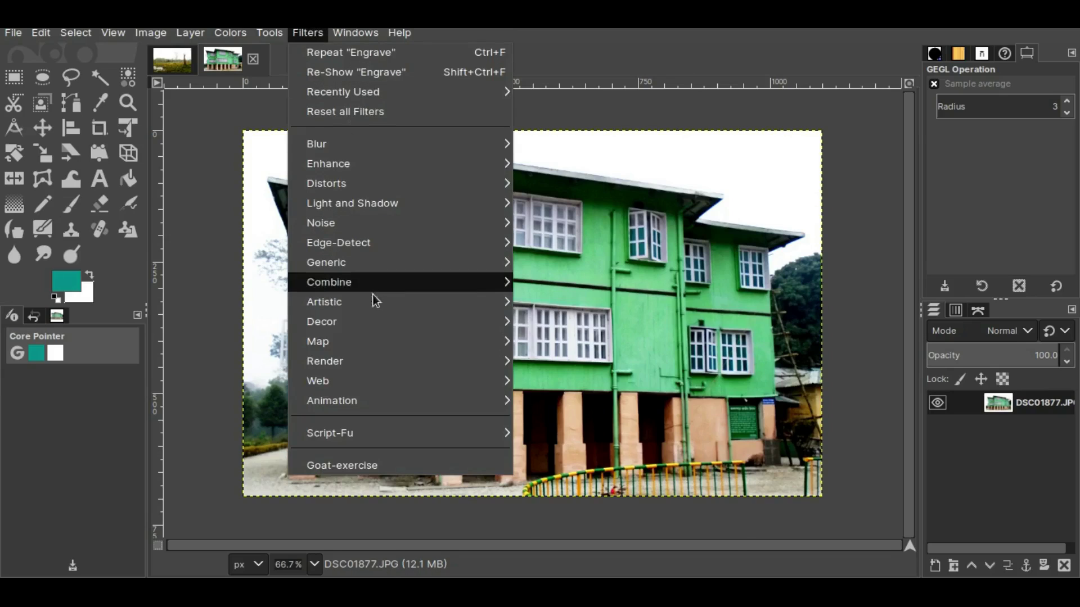
mouse_move(374, 307)
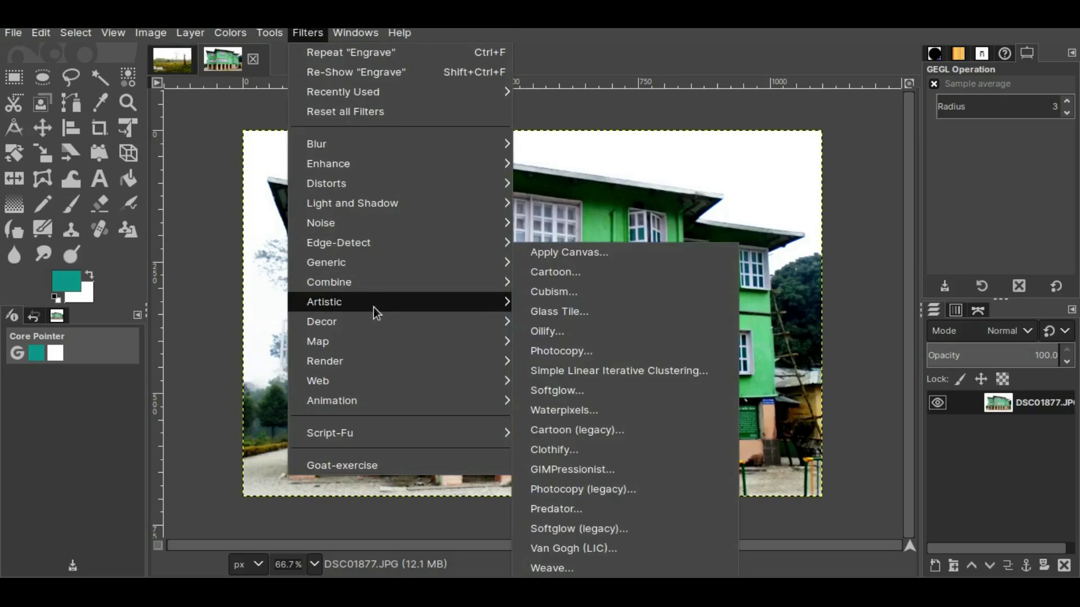
click(582, 410)
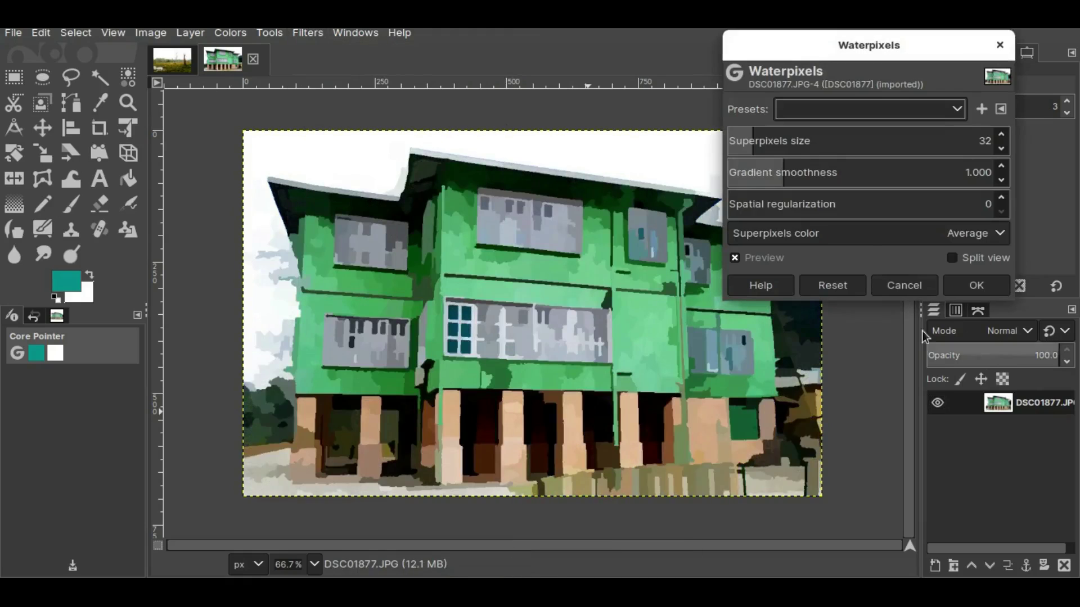
click(745, 139)
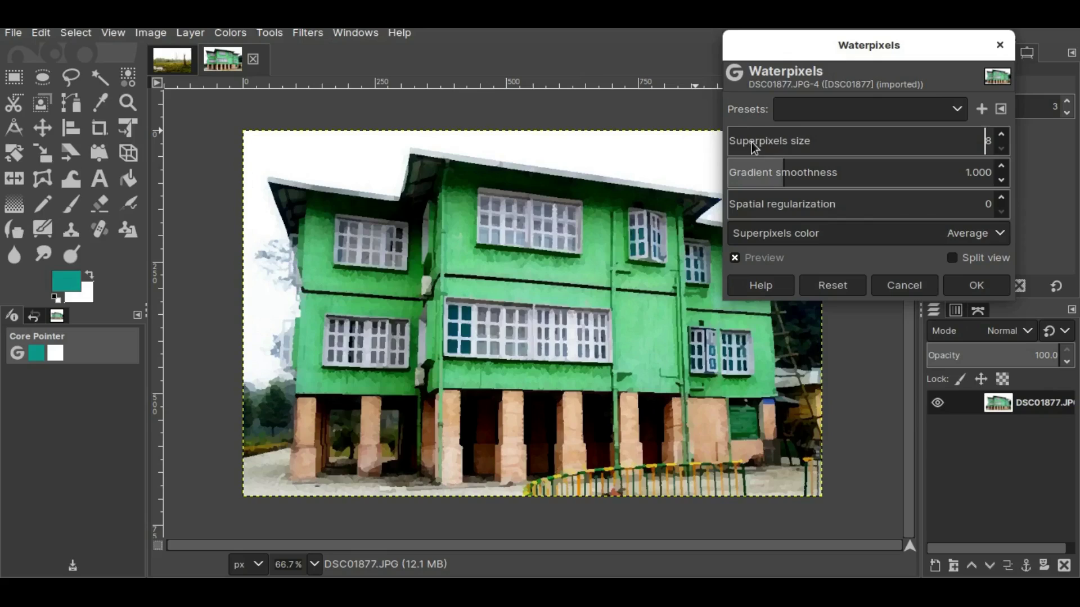
- Apply the size-8 Waterpixels effect, then open and close the File menu without exporting
click(975, 285)
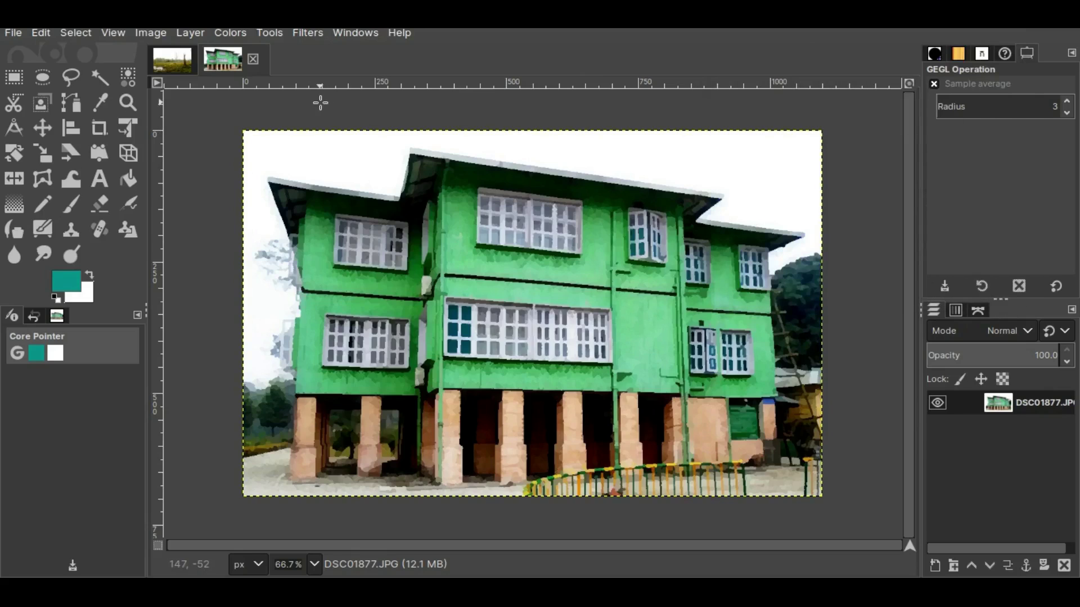
click(17, 32)
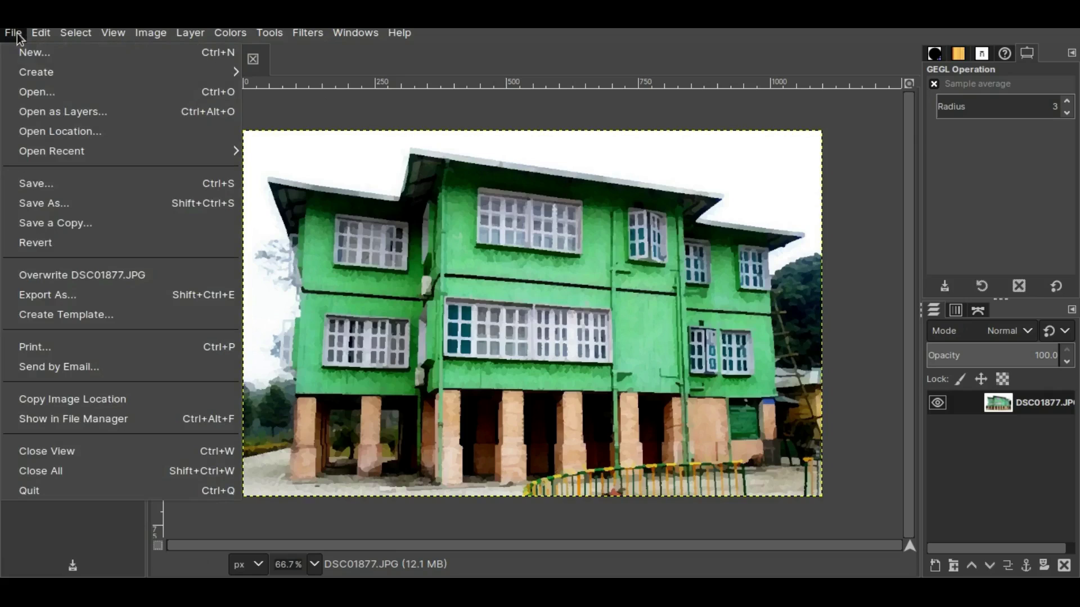
click(52, 295)
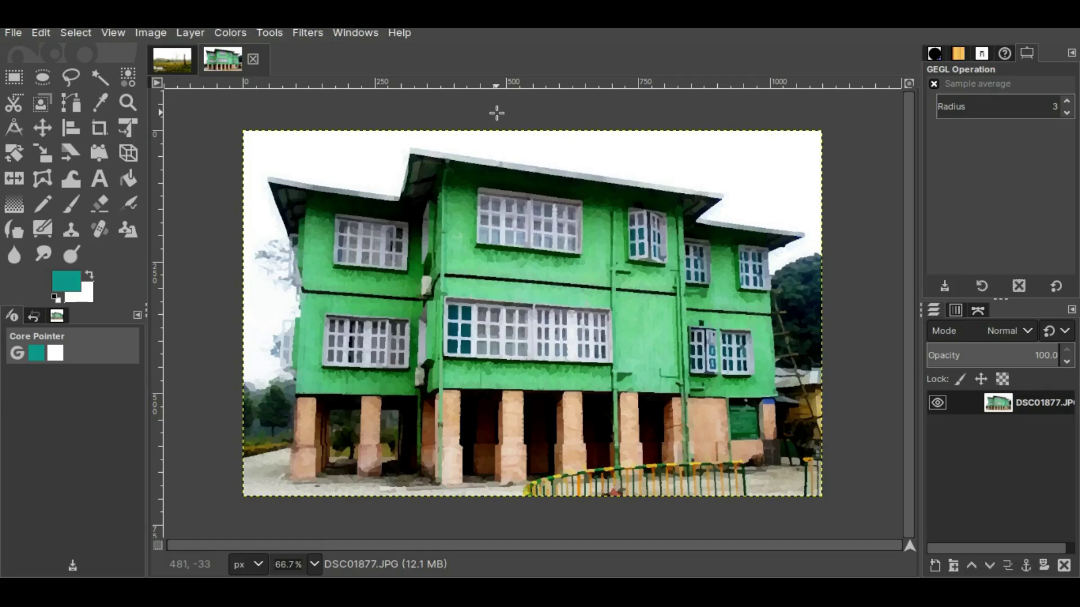
- Apply Cartoon to the building with mask radius 2.827 and percent black 0.307
click(309, 35)
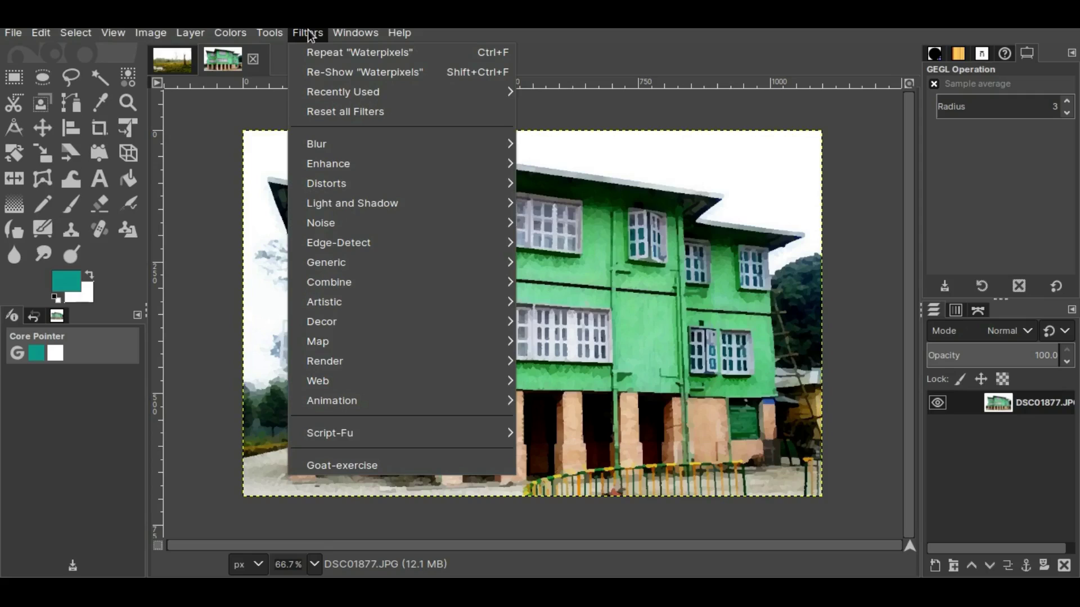
mouse_move(344, 310)
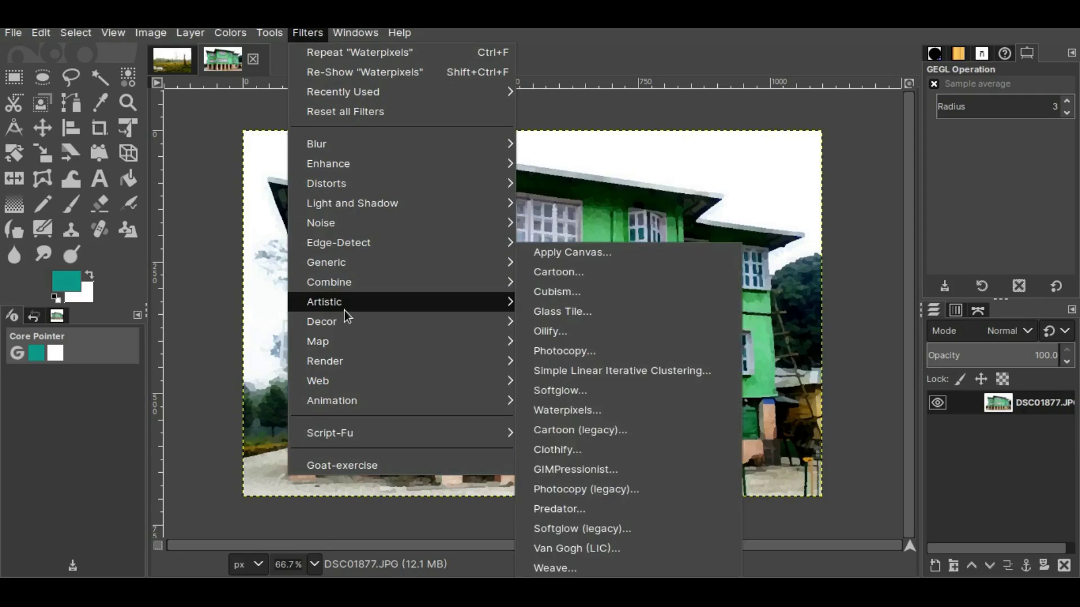
click(565, 271)
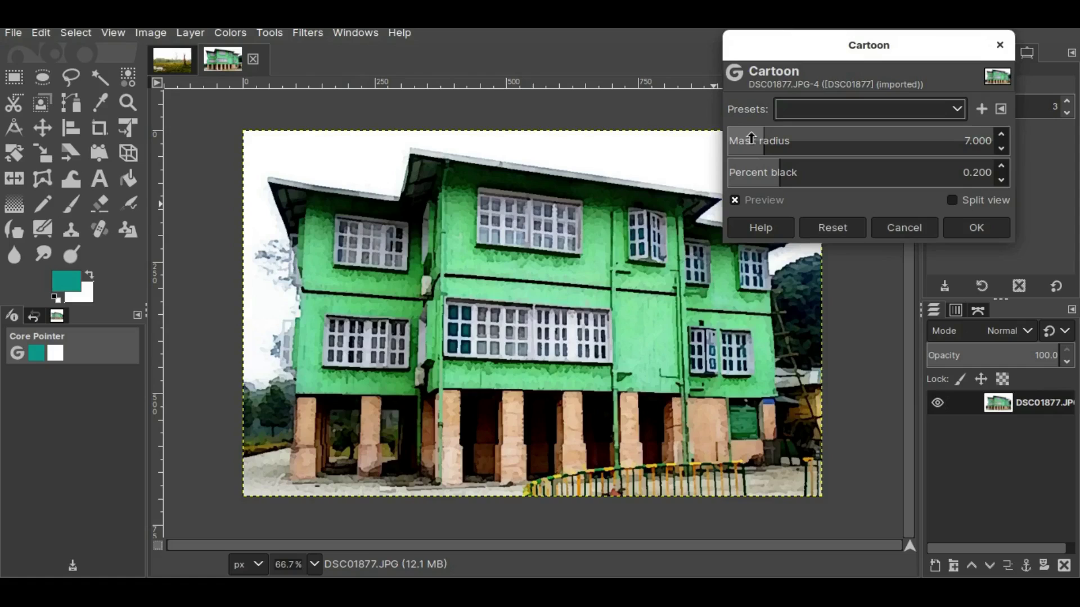
mouse_move(751, 139)
mouse_down()
mouse_move(900, 138)
mouse_move(741, 141)
mouse_up()
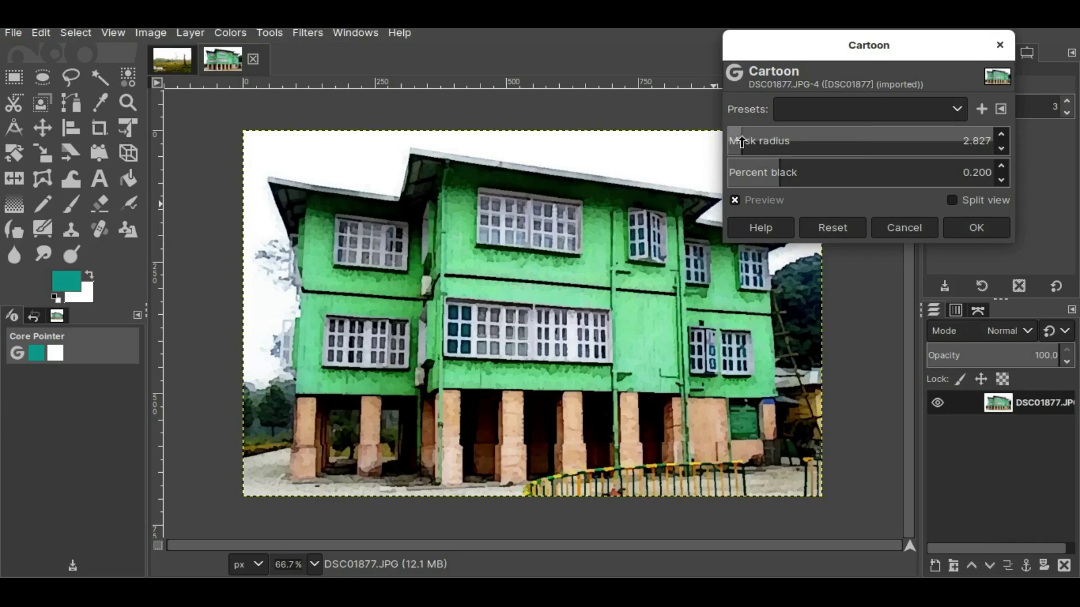
click(740, 140)
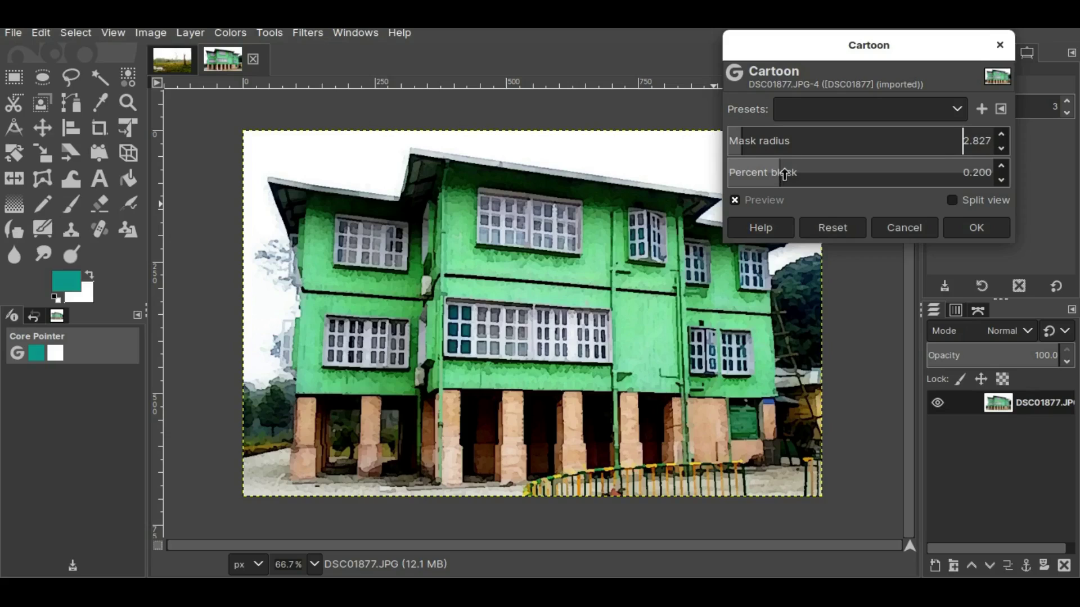
drag(785, 175, 807, 175)
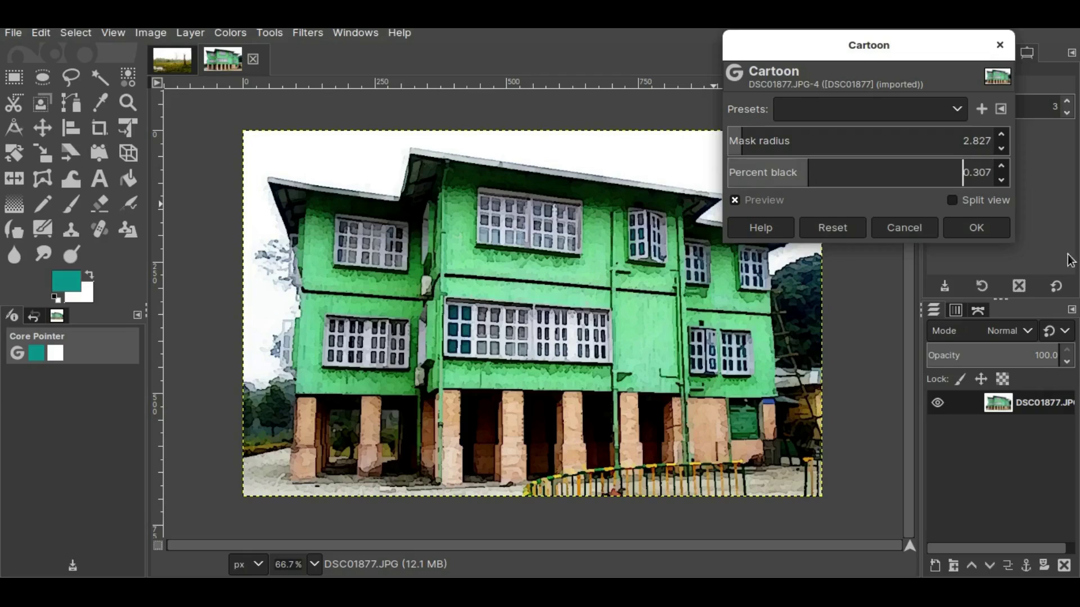
click(976, 228)
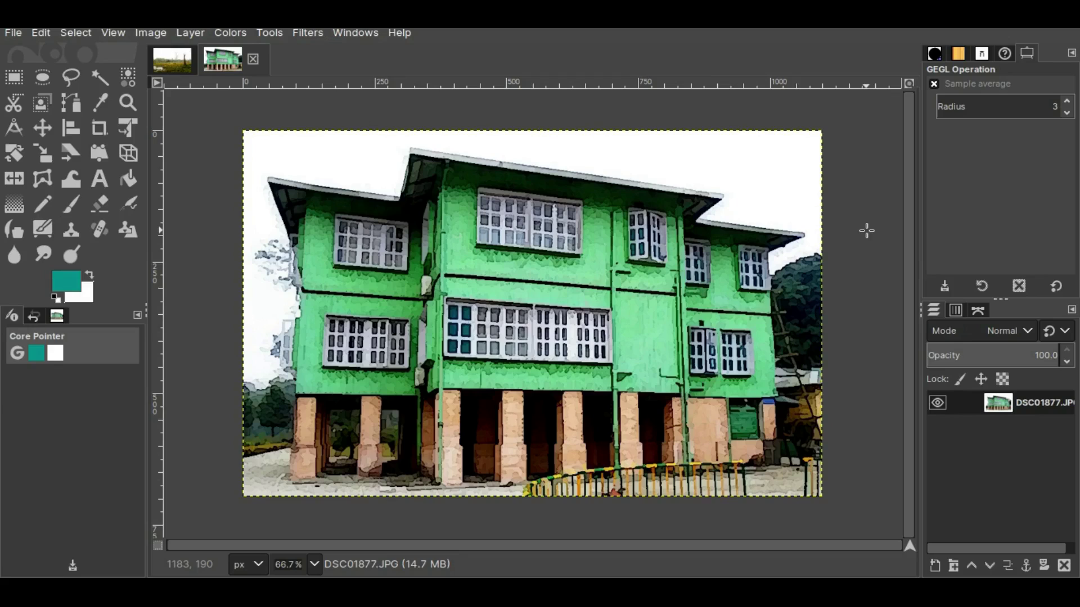
- Undo the Cartoon effect and apply a Top-right Apply Canvas texture at depth 5
key(ctrl+z)
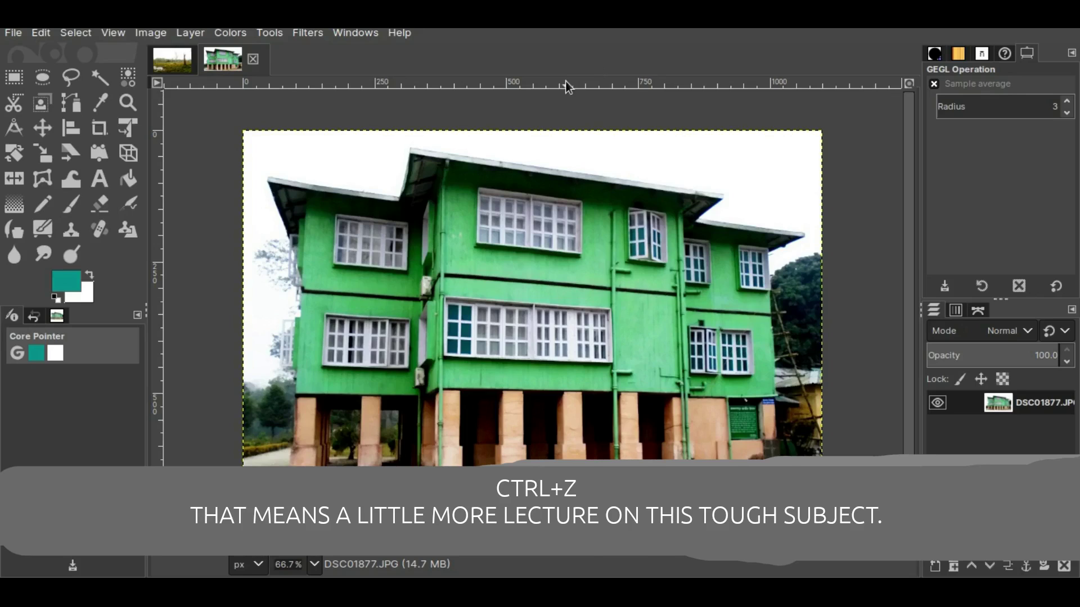
click(311, 31)
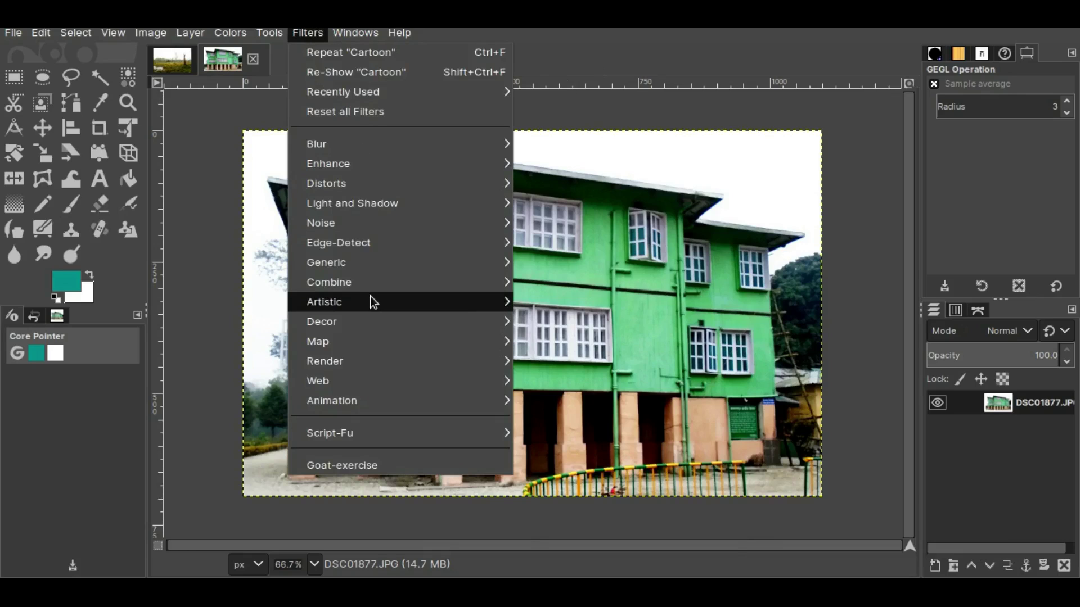
mouse_move(373, 306)
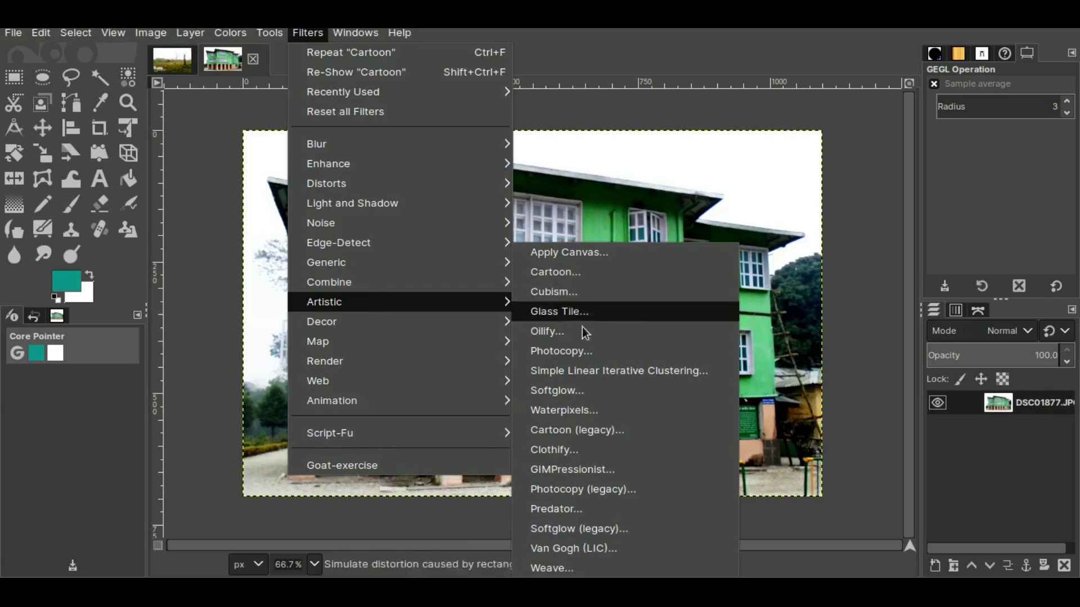
click(577, 253)
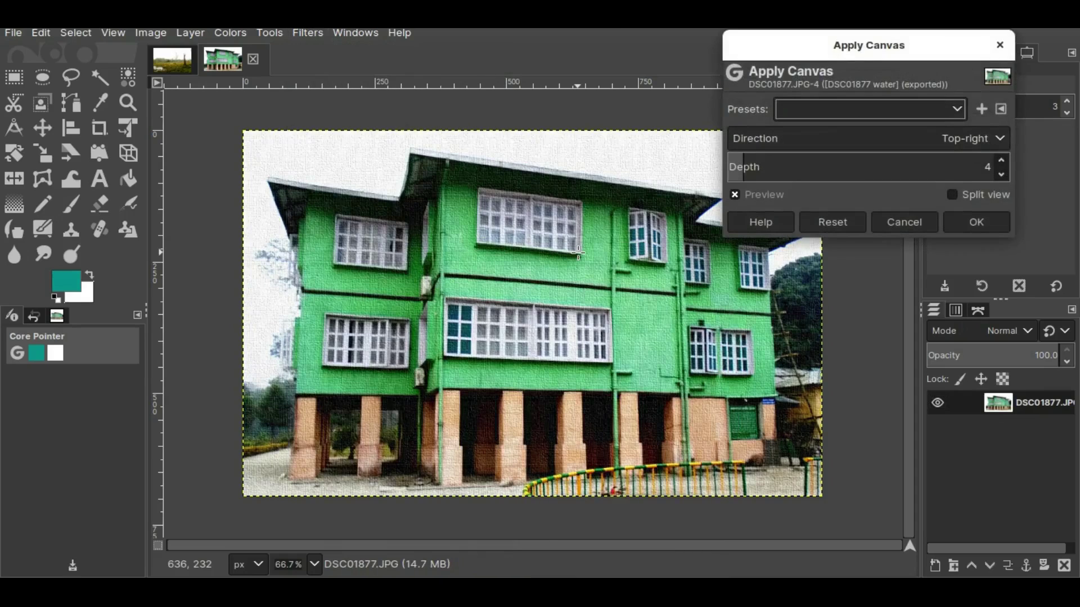
click(1002, 161)
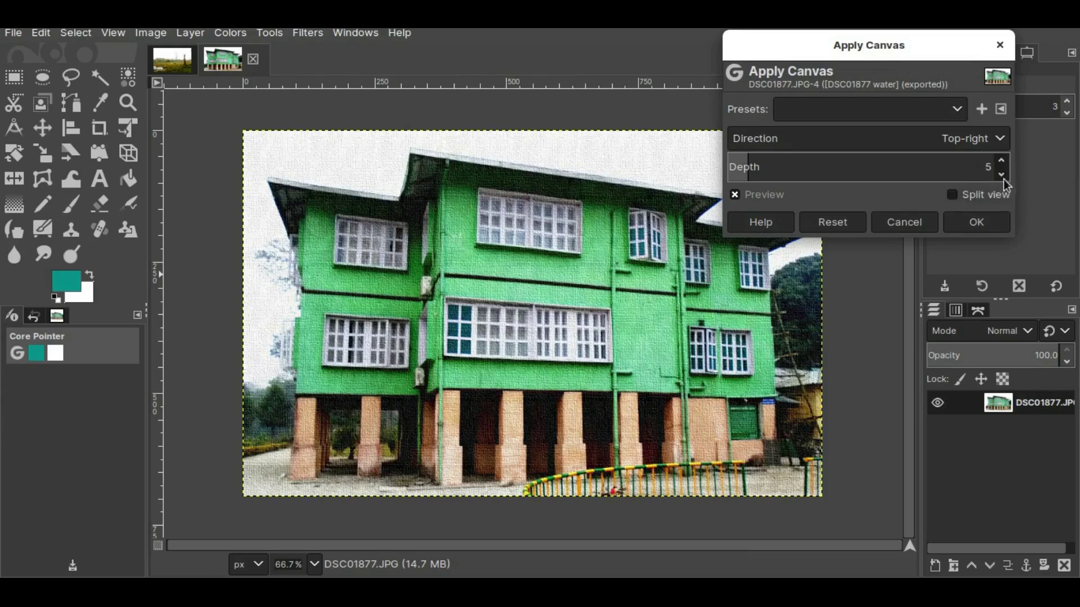
click(977, 223)
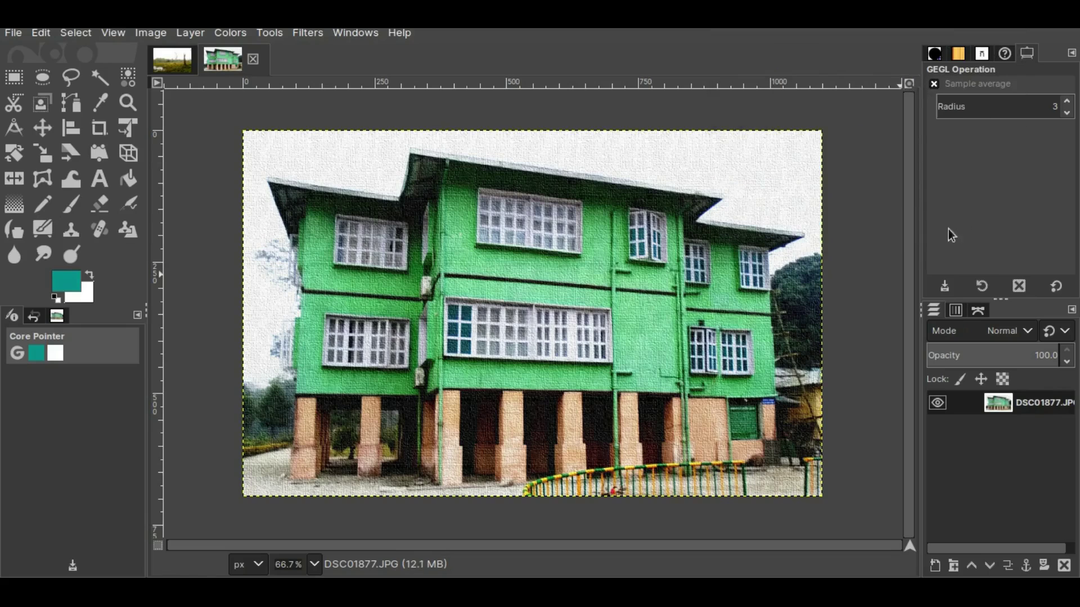
- Steepen the Curves, black point at input 34, to brighten highlights and deepen shadows
click(227, 33)
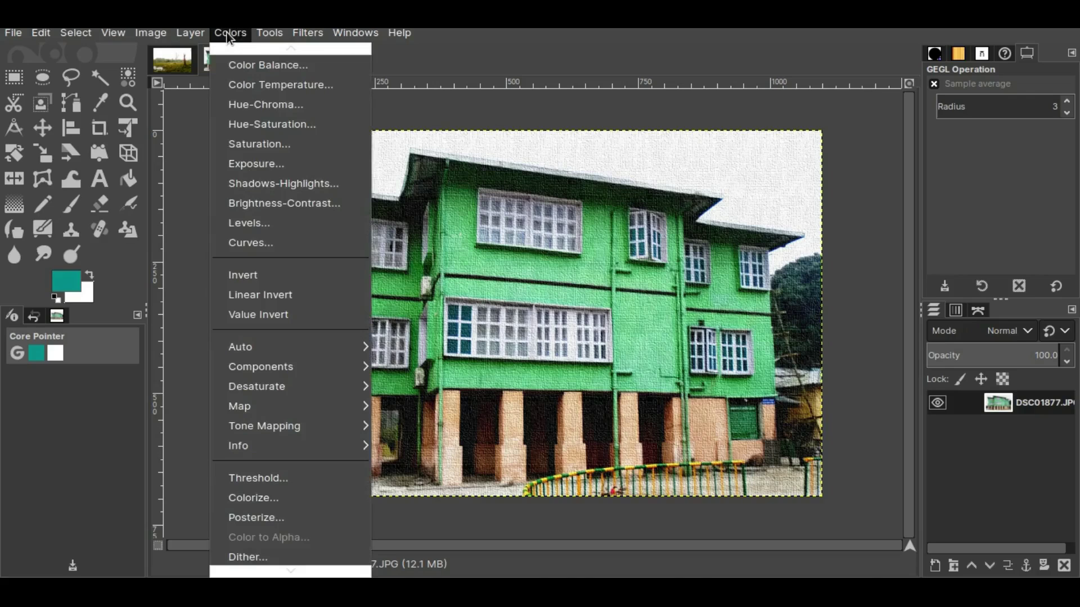
click(258, 245)
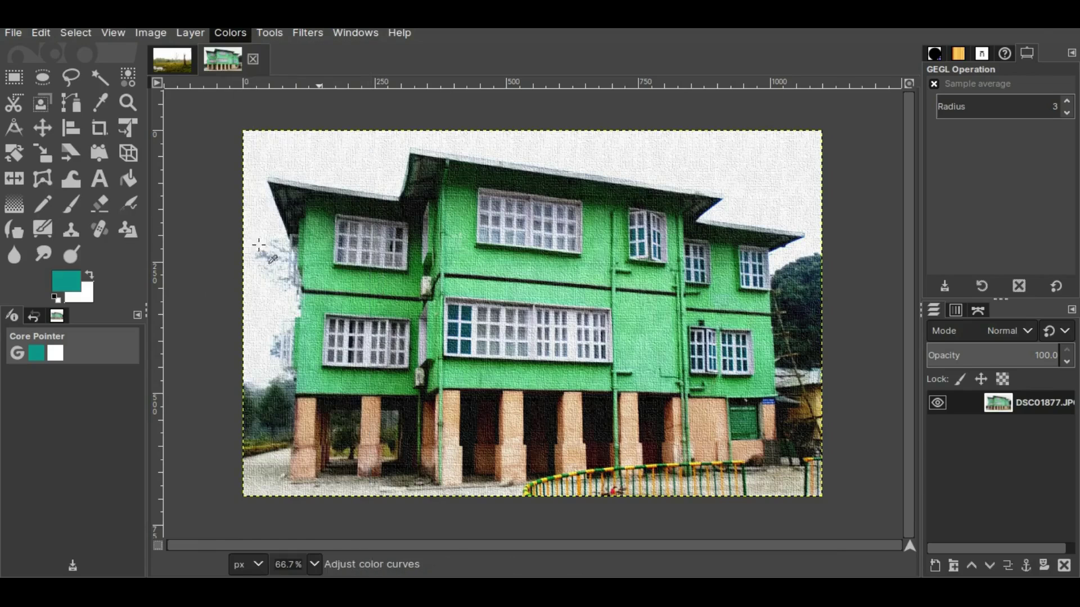
drag(989, 179, 979, 150)
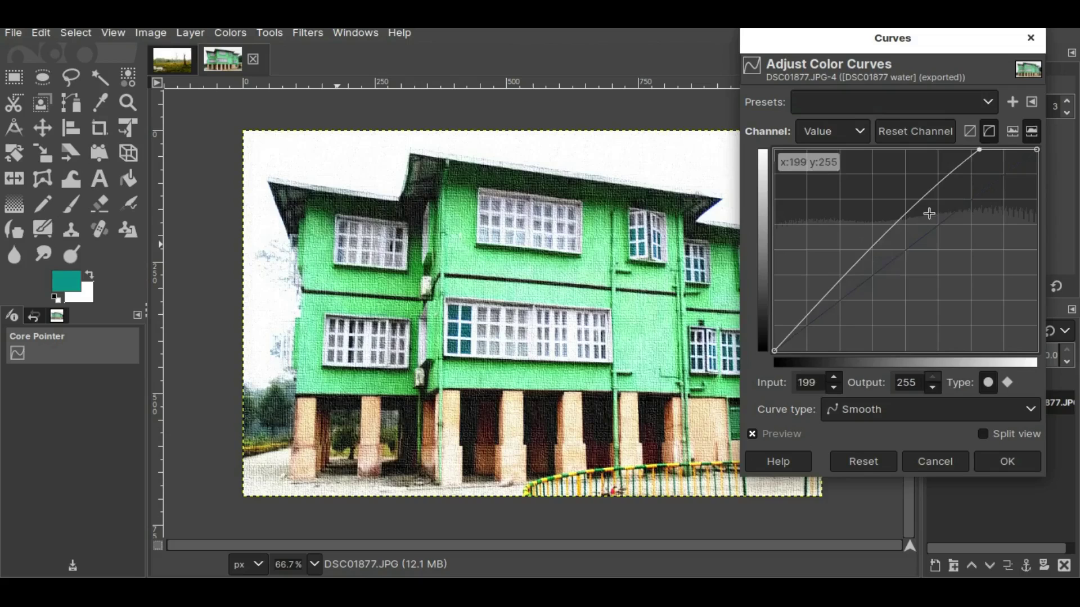
drag(829, 314, 810, 351)
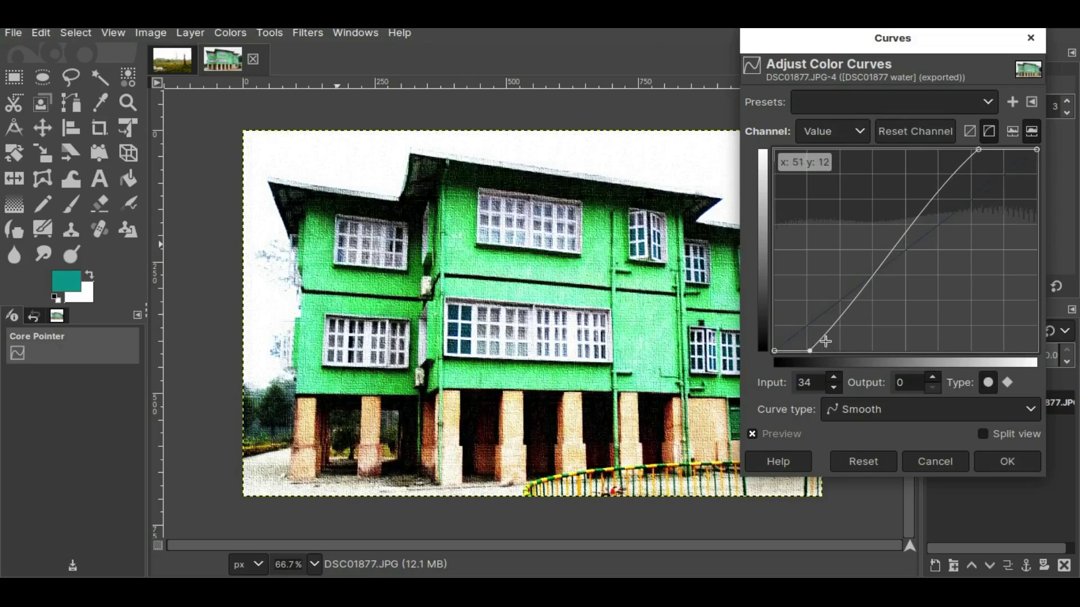
click(1007, 465)
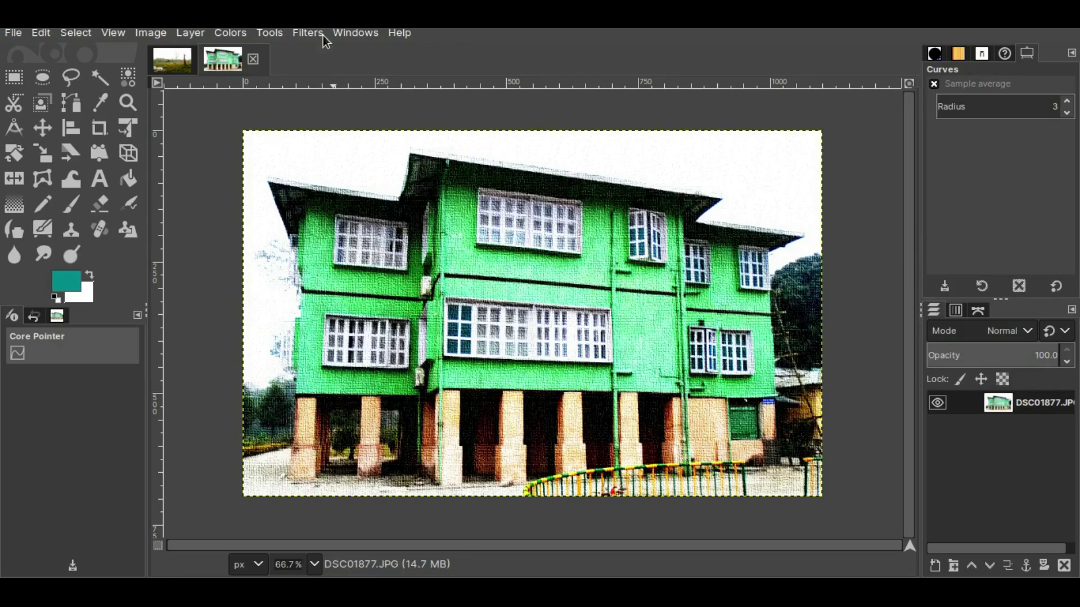
- Apply a second Waterpixels pass with superpixel size 8 and gradient smoothness 1.140
click(308, 33)
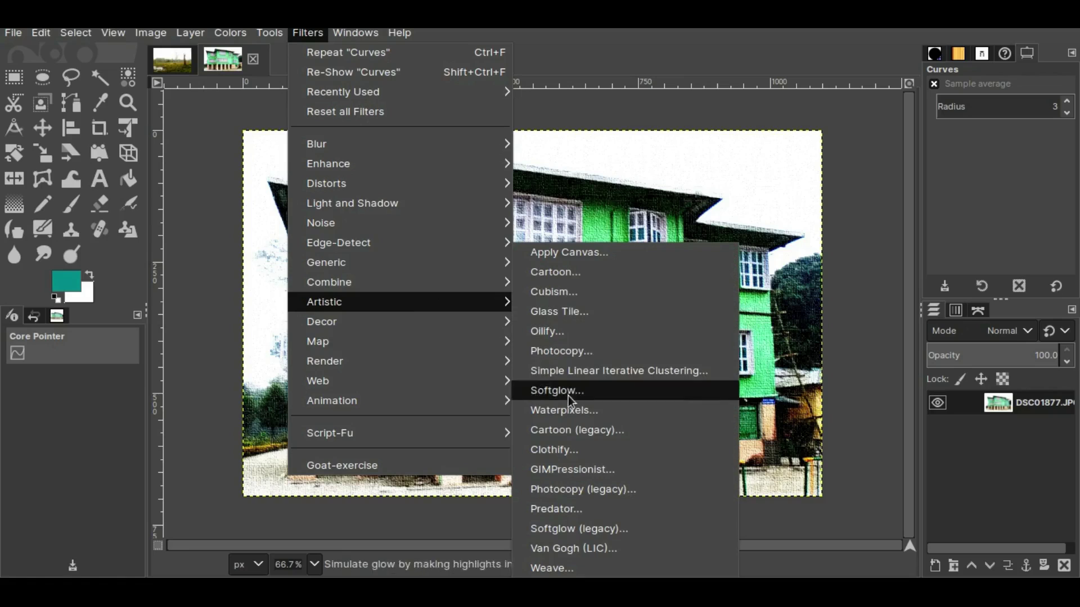
click(565, 410)
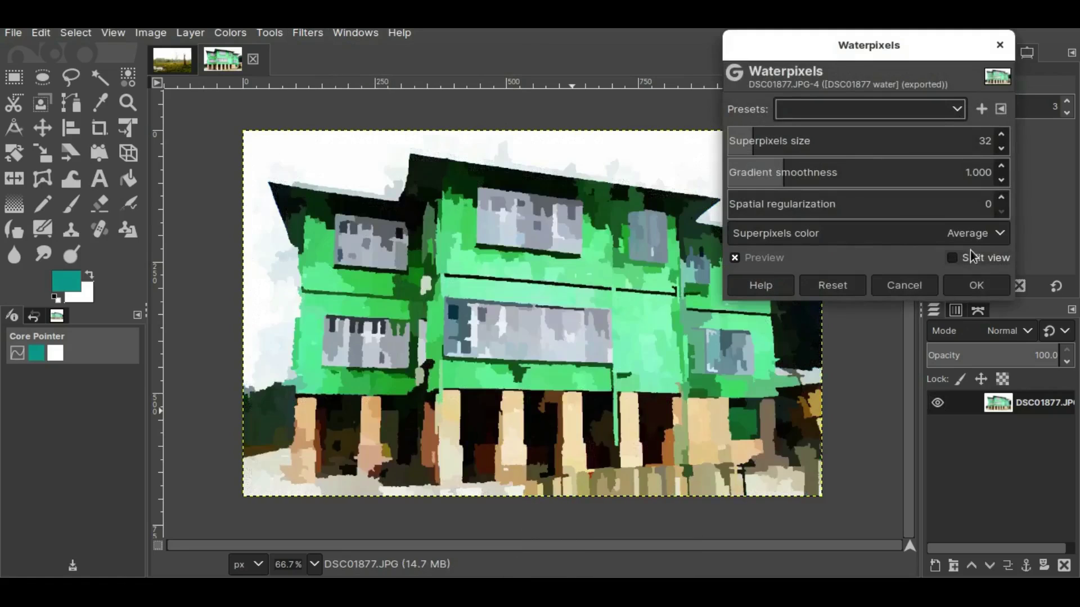
drag(743, 139, 700, 138)
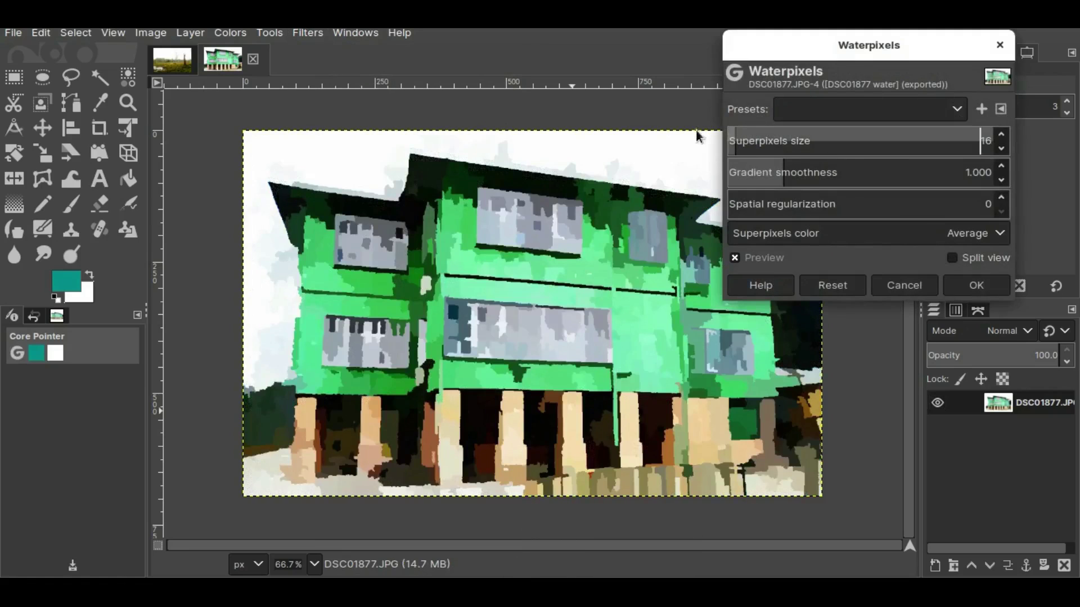
scroll(822, 153, down, 5)
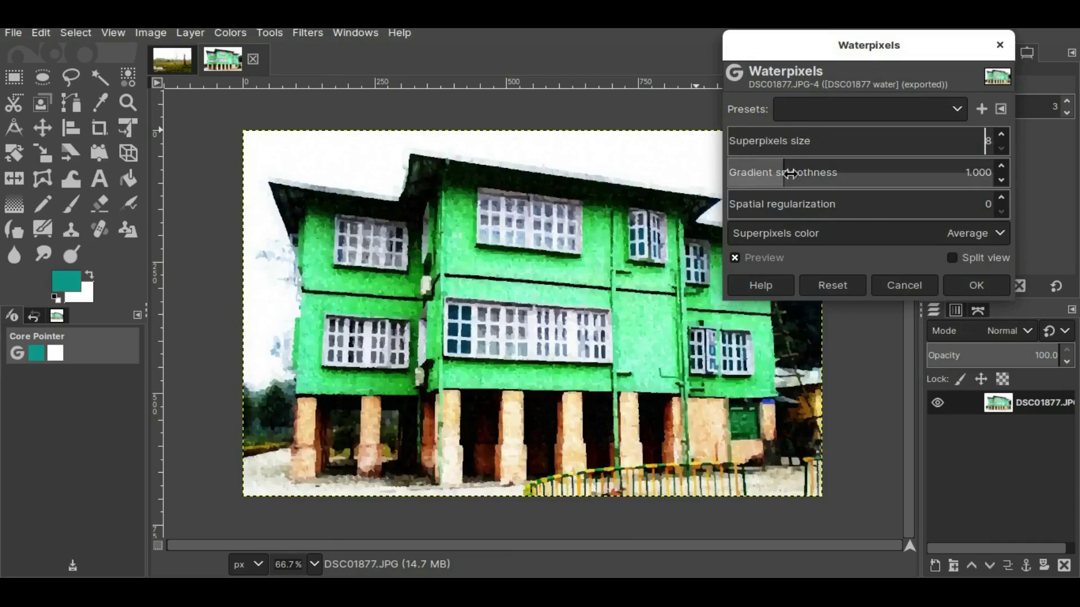
drag(790, 173, 752, 175)
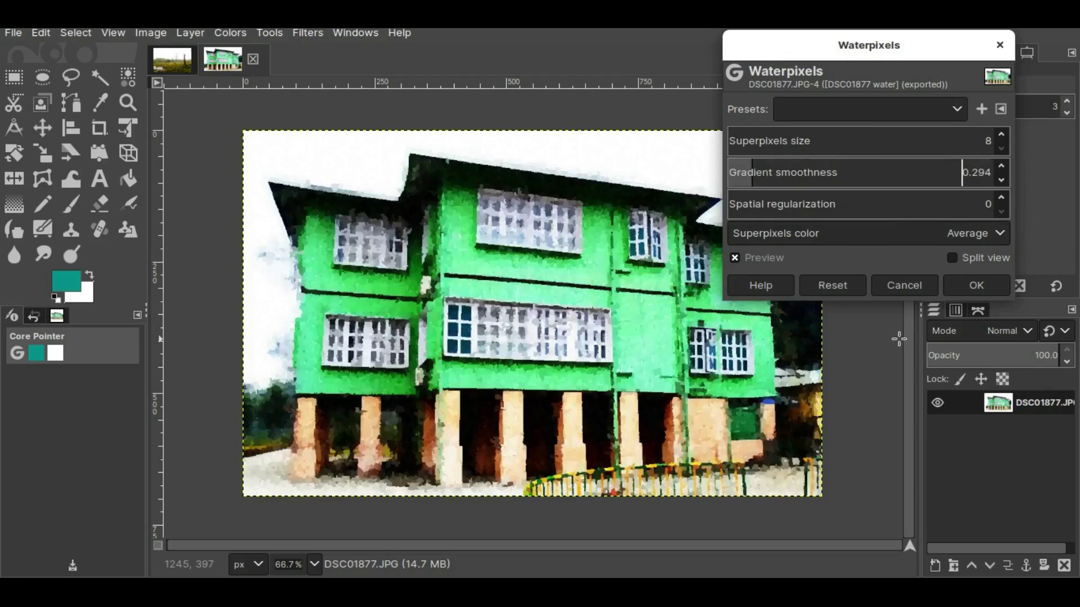
click(780, 174)
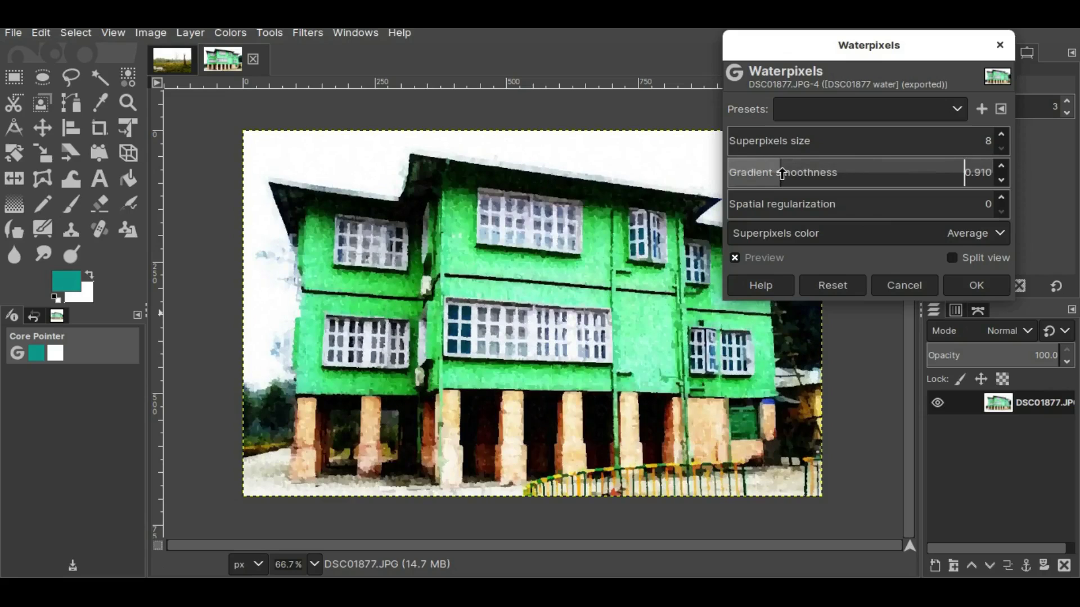
click(788, 174)
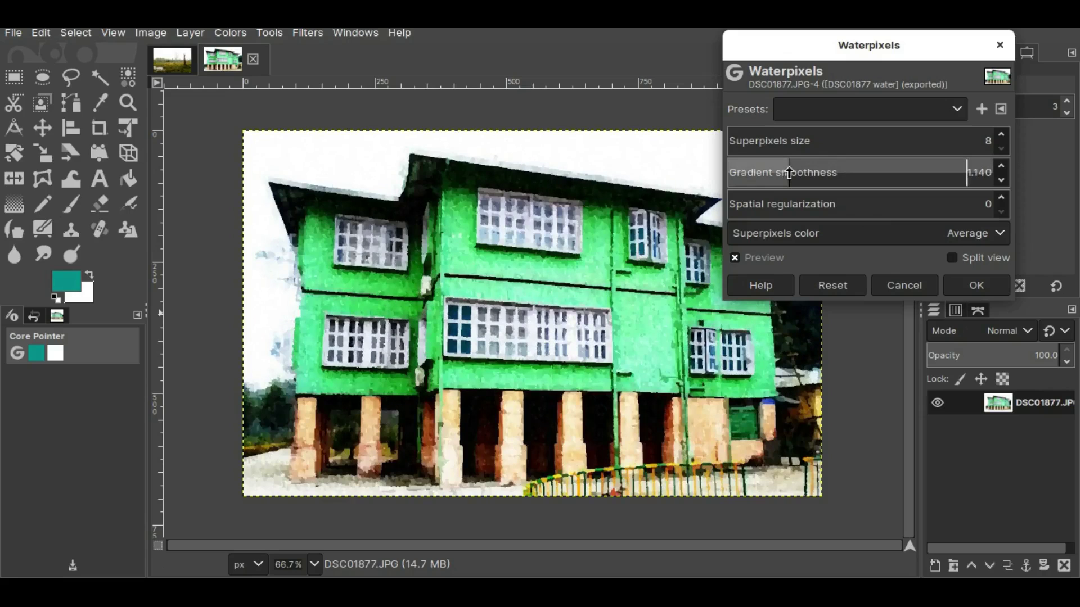
click(983, 285)
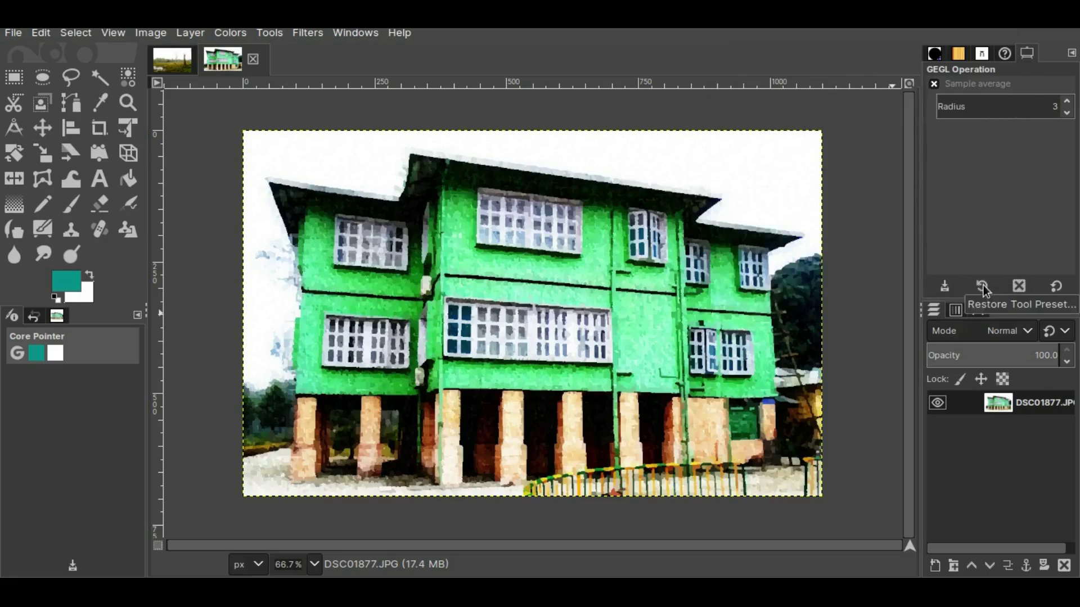
- Apply Cartoon with default mask radius 7.000 and percent black 0.200 to the building
click(307, 33)
mouse_move(485, 315)
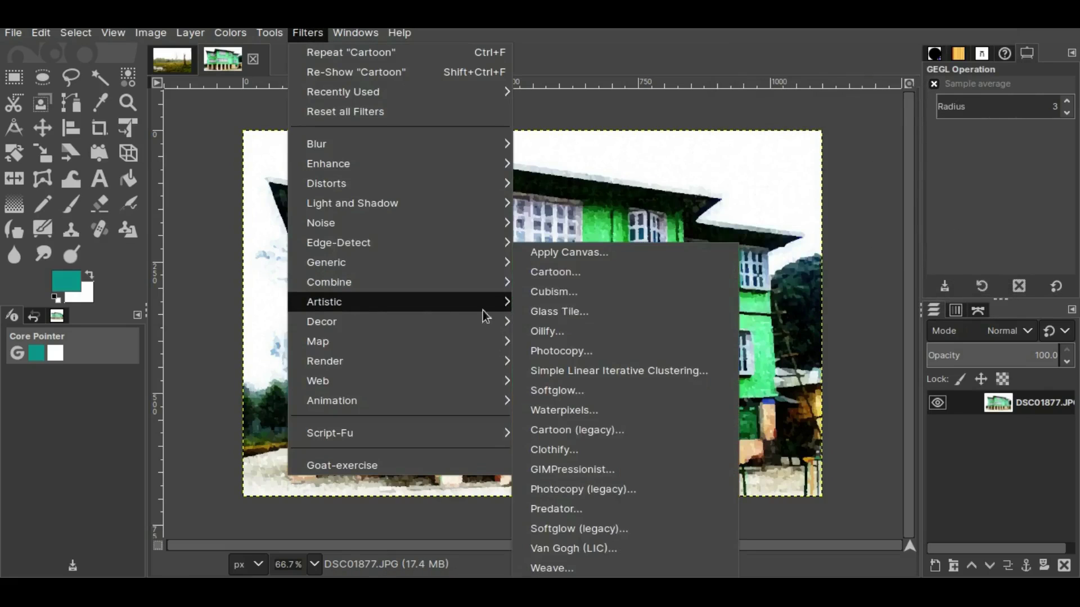
click(549, 275)
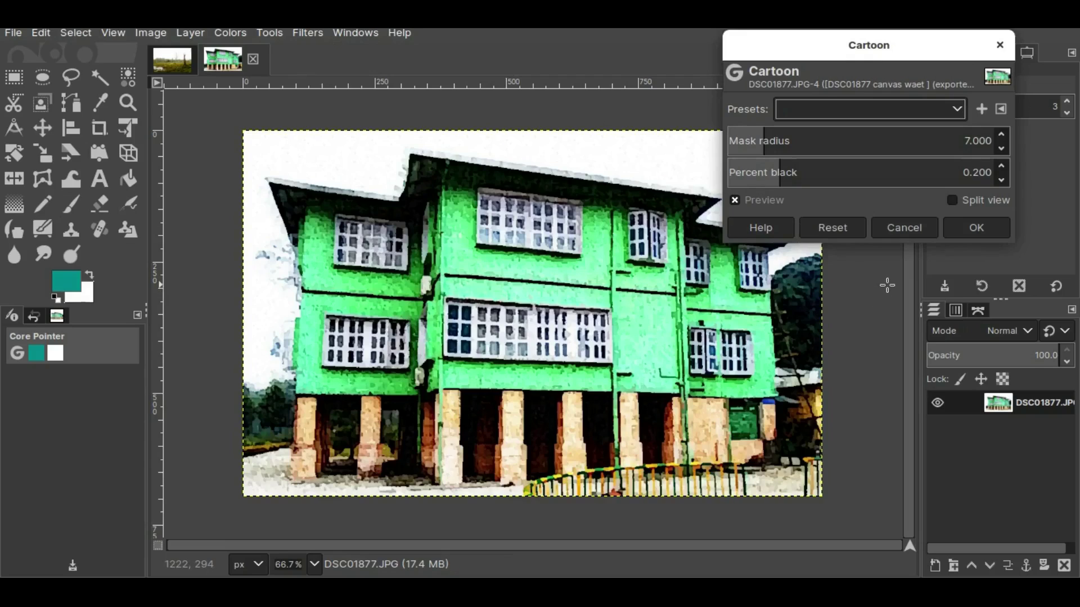
click(978, 229)
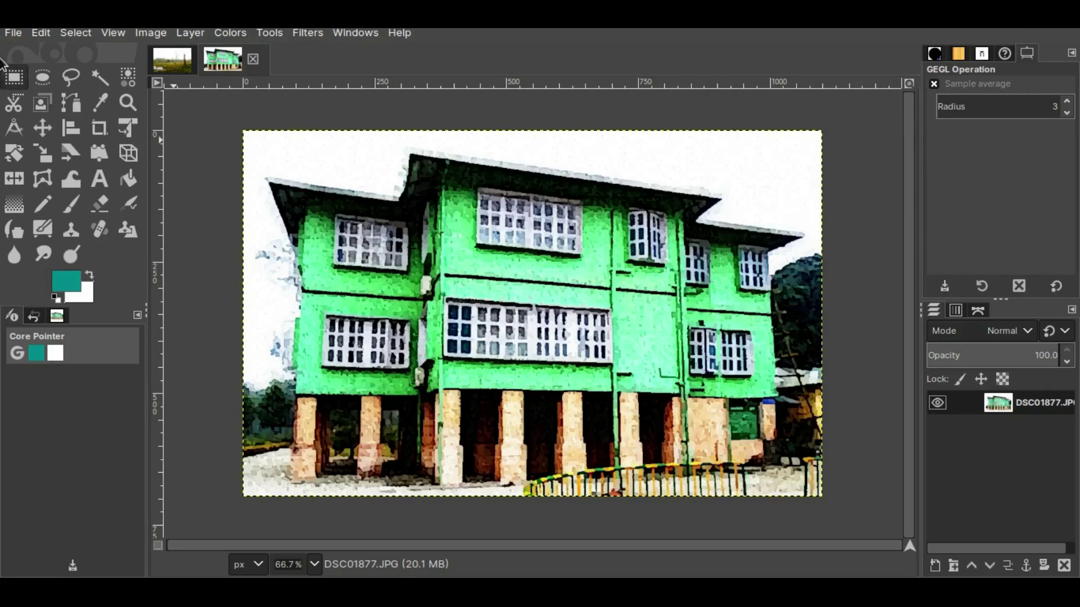
- On DSC01657.JPG, apply Waterpixels with superpixel size 8 and gradient smoothness 0
click(171, 59)
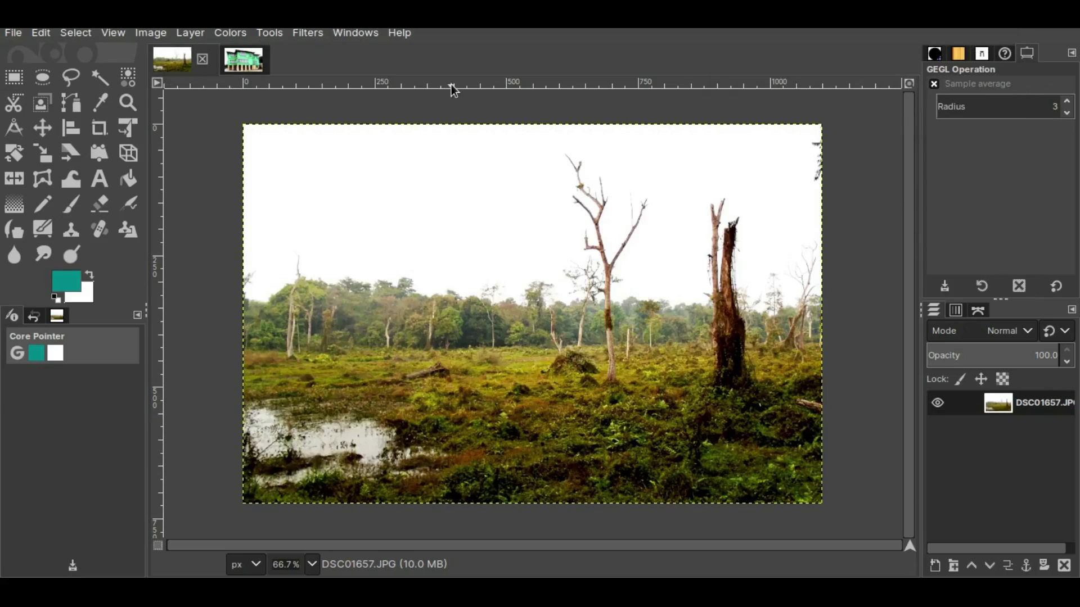
click(307, 33)
mouse_move(339, 309)
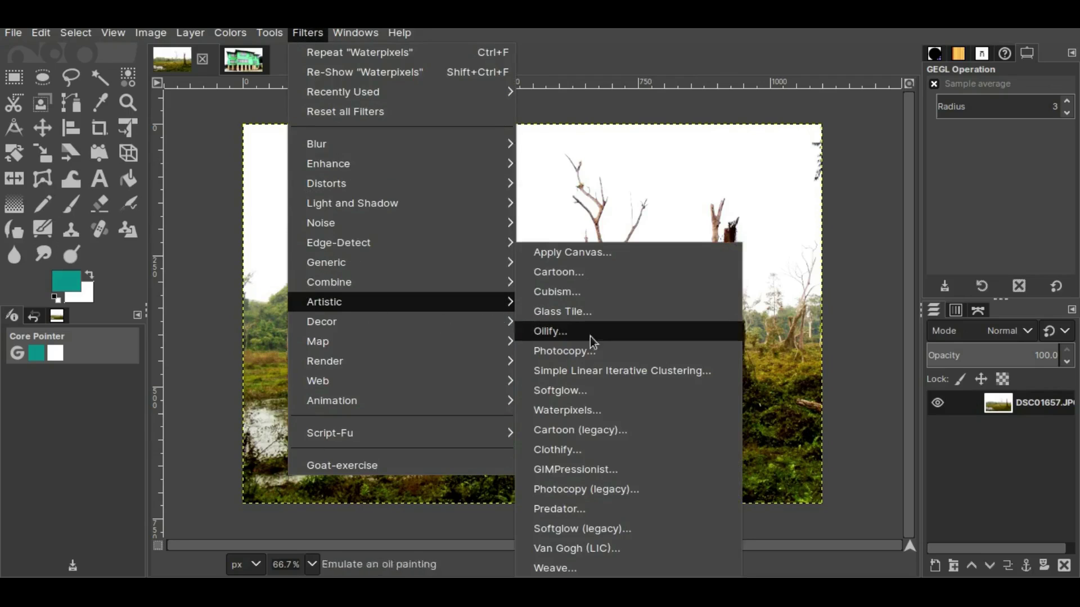
click(579, 412)
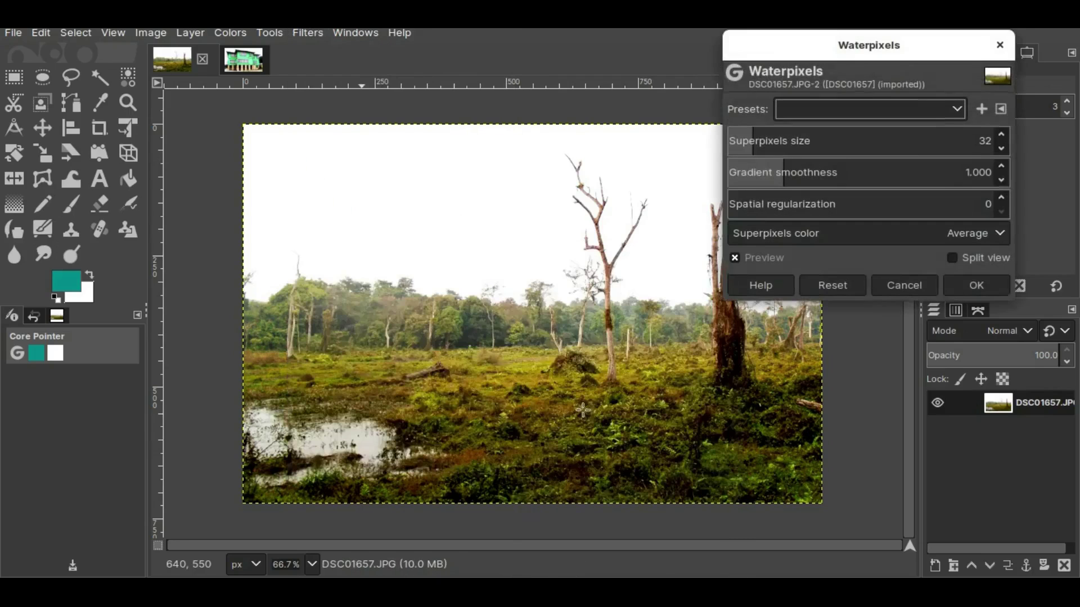
click(742, 139)
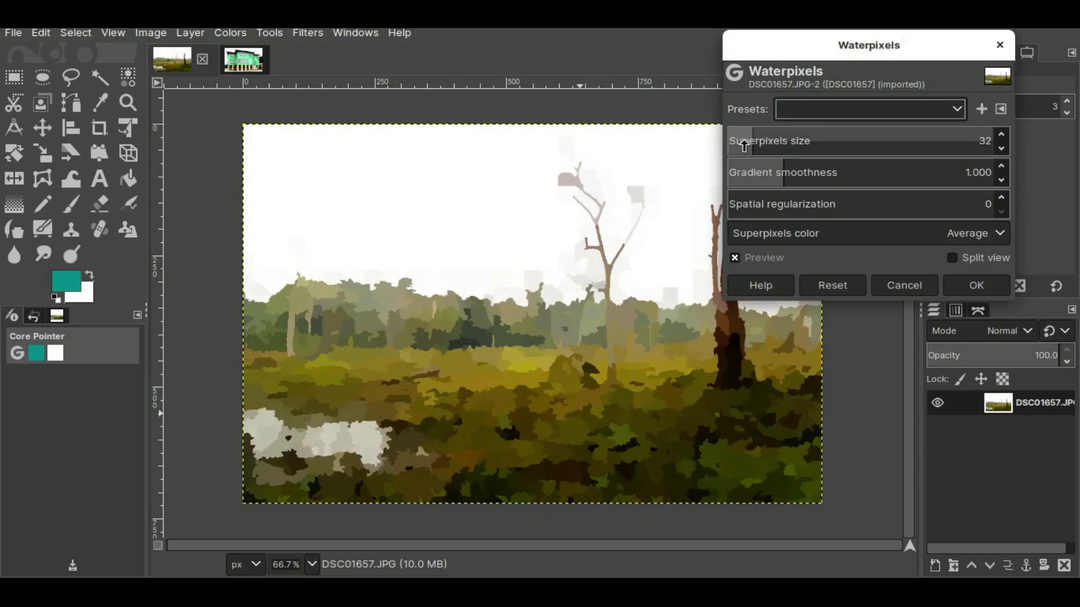
key(BackSpace)
key(BackSpace)
text(8)
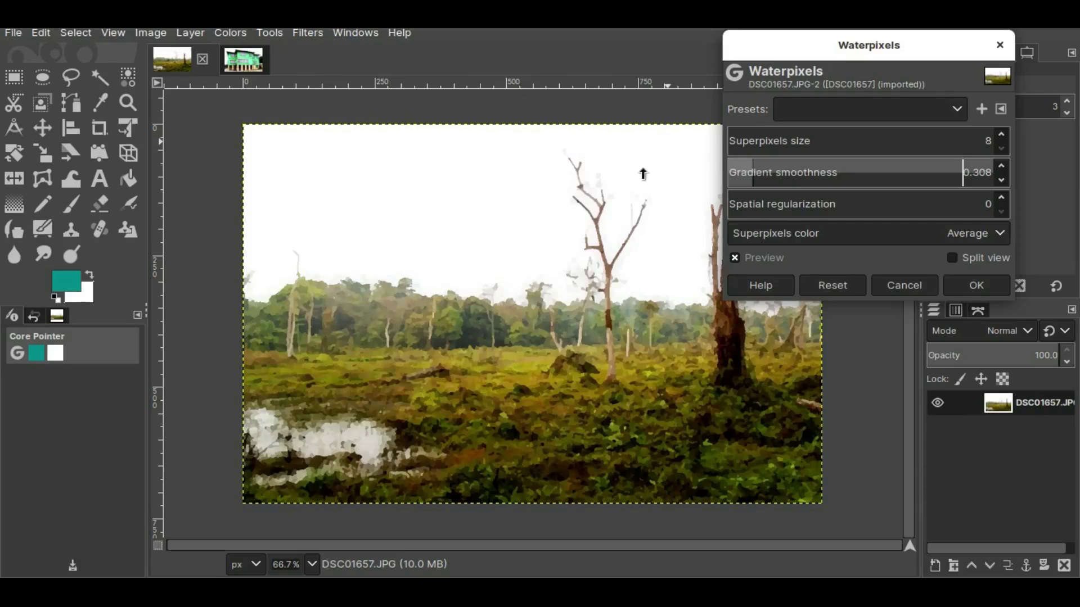
text(0)
key(Return)
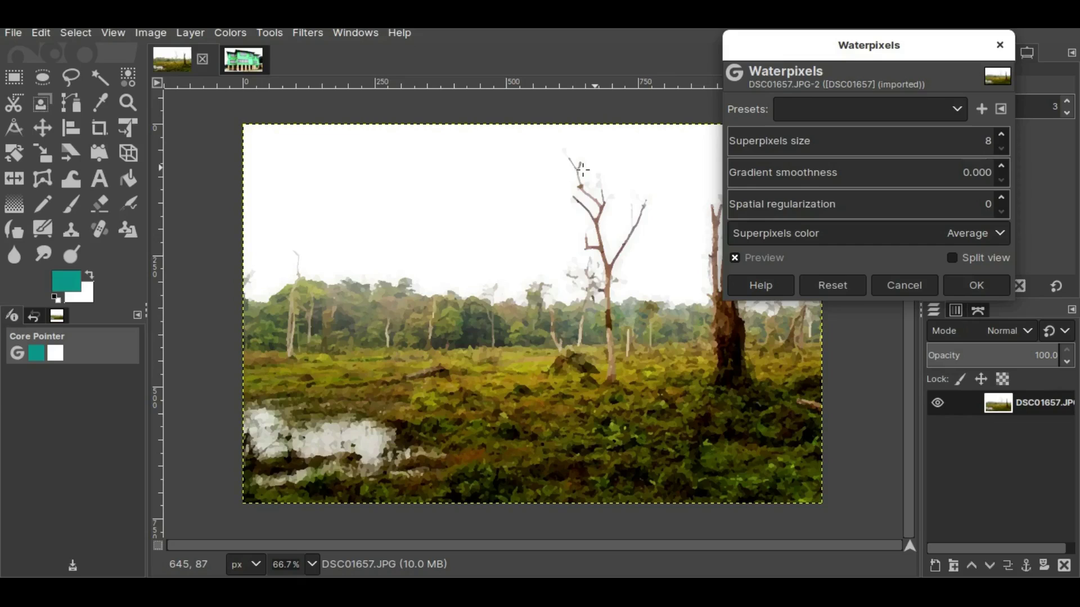
click(972, 287)
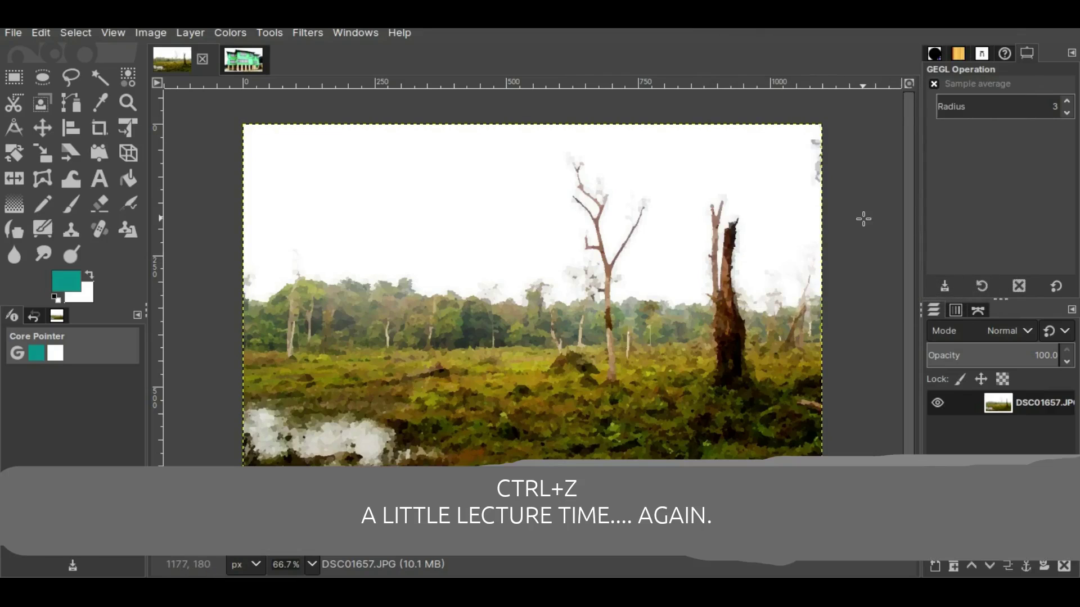
- Undo the landscape's Waterpixels and apply a Top-right canvas texture at depth 5
key(ctrl+z)
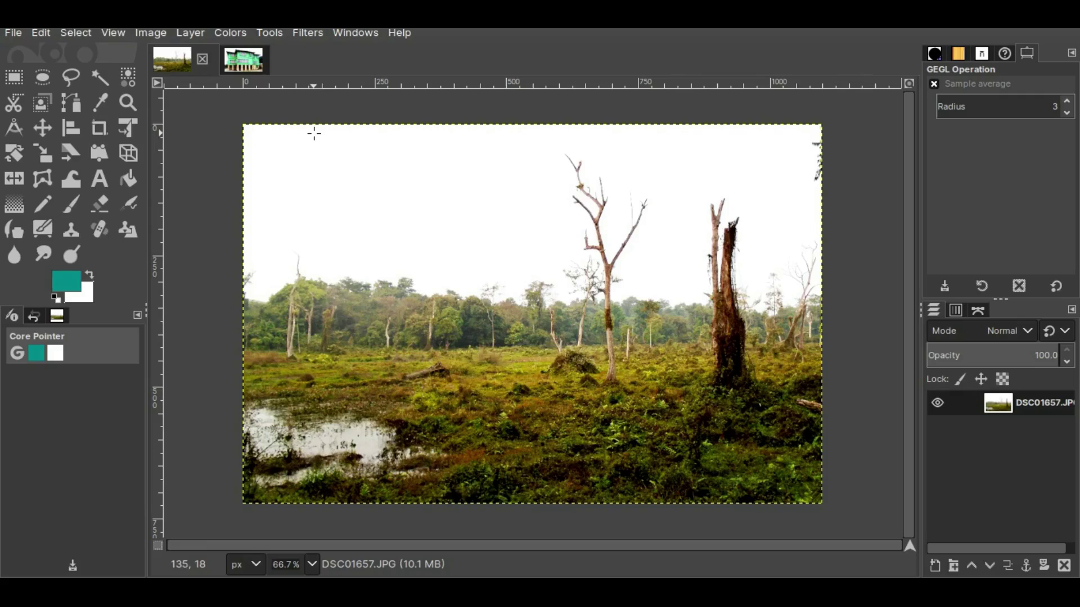
click(309, 33)
mouse_move(362, 301)
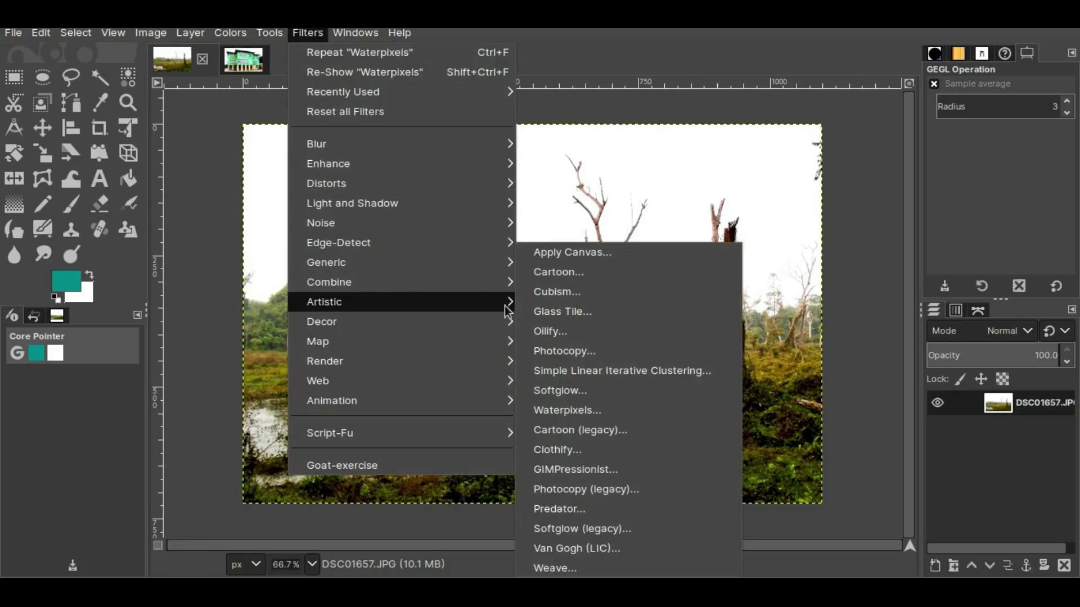
click(575, 256)
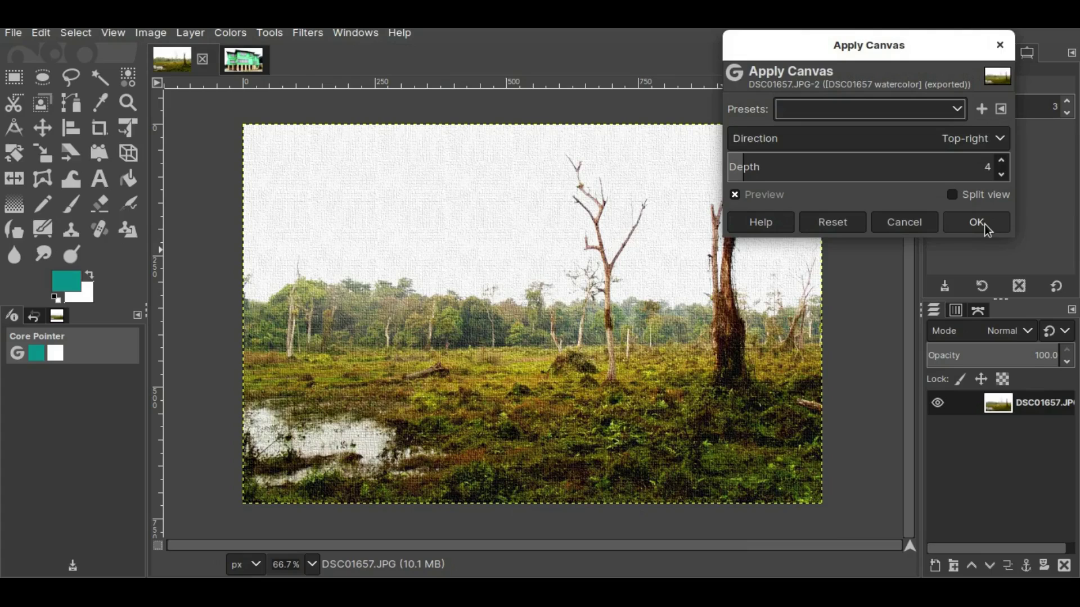
click(1001, 160)
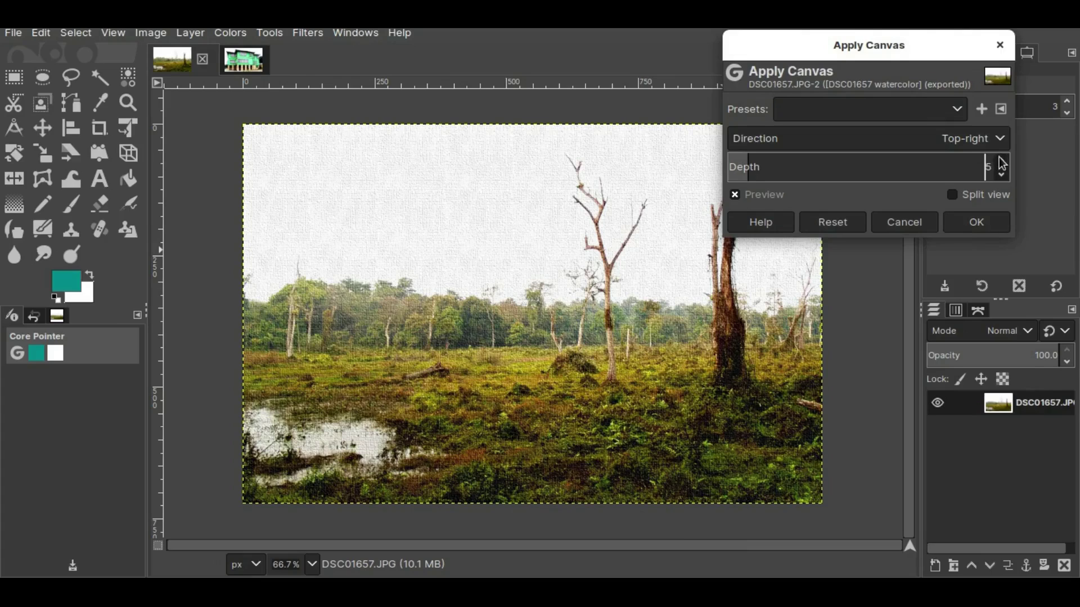
click(977, 221)
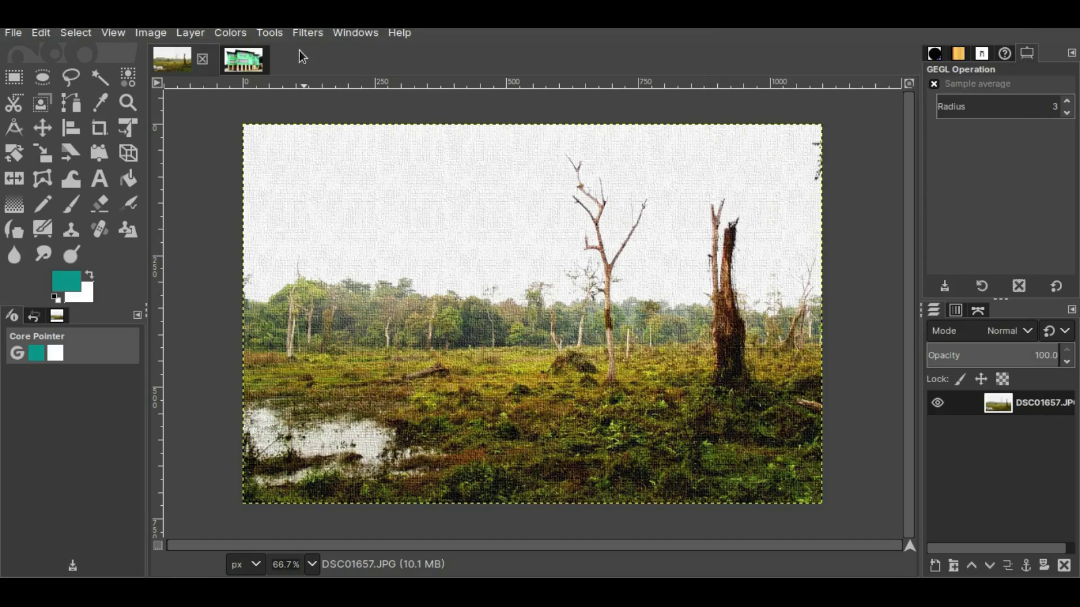
- Apply Cartoon to the landscape with mask radius 3.125 and percent black 0.030
click(305, 32)
mouse_move(358, 303)
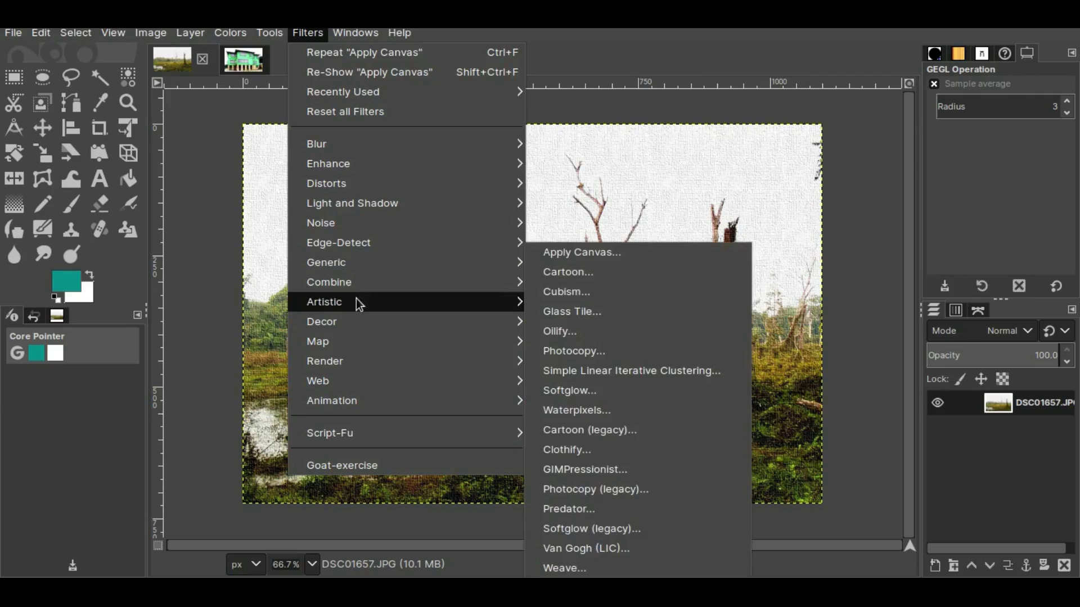
click(552, 272)
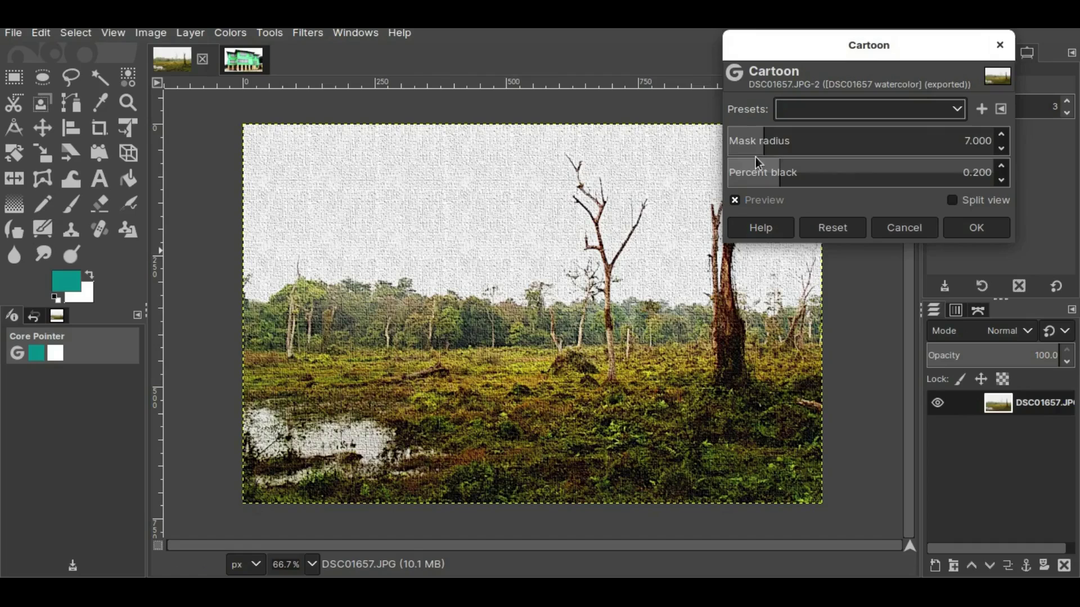
click(743, 142)
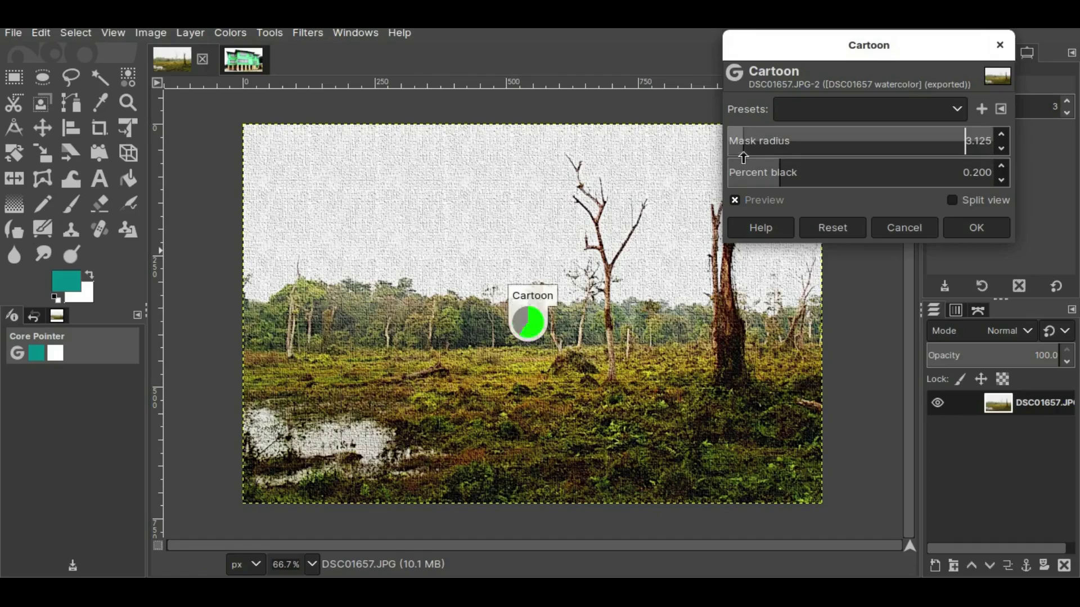
click(735, 170)
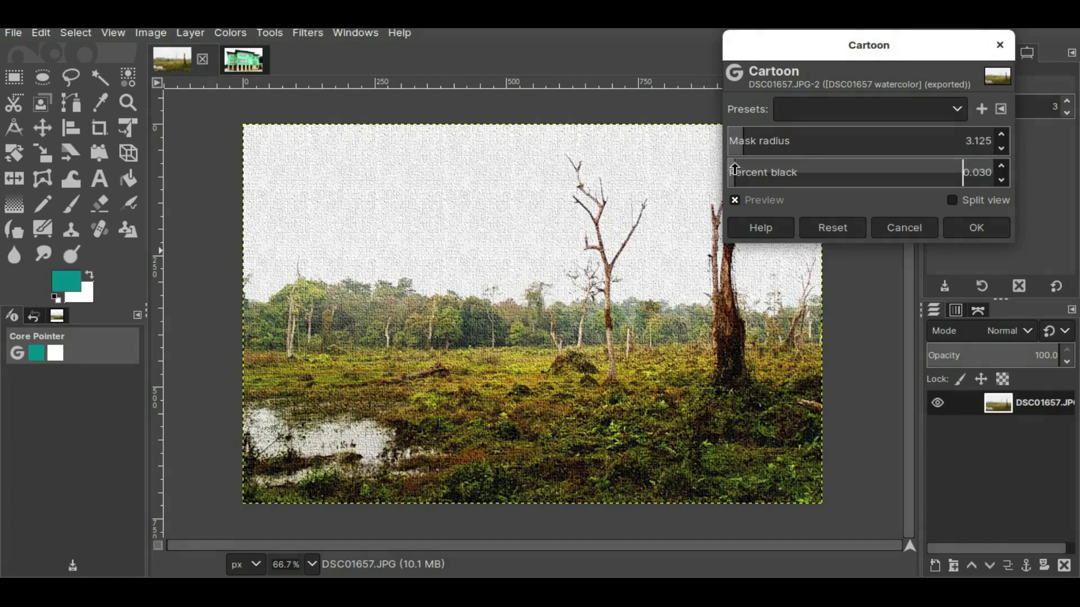
click(976, 227)
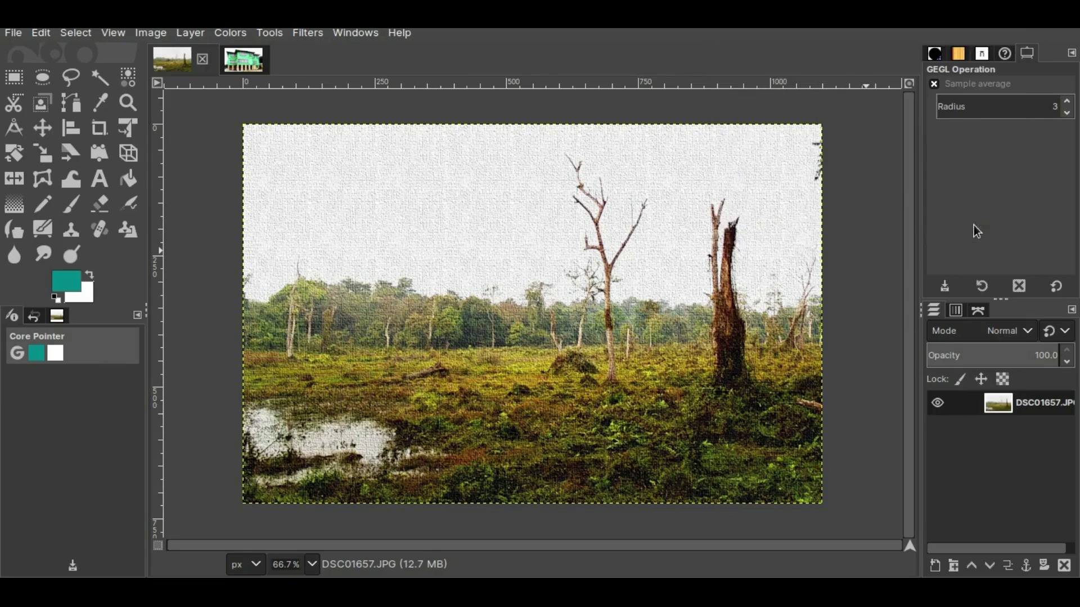
- Apply Waterpixels to the swamp landscape with superpixel size 8 and gradient smoothness 1.034
click(306, 33)
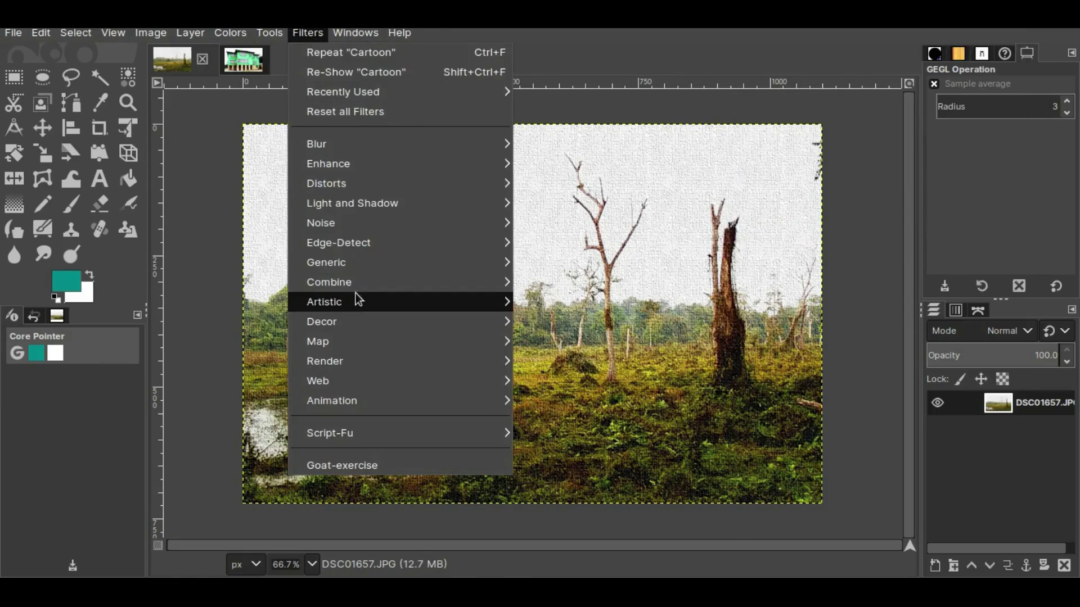
mouse_move(356, 300)
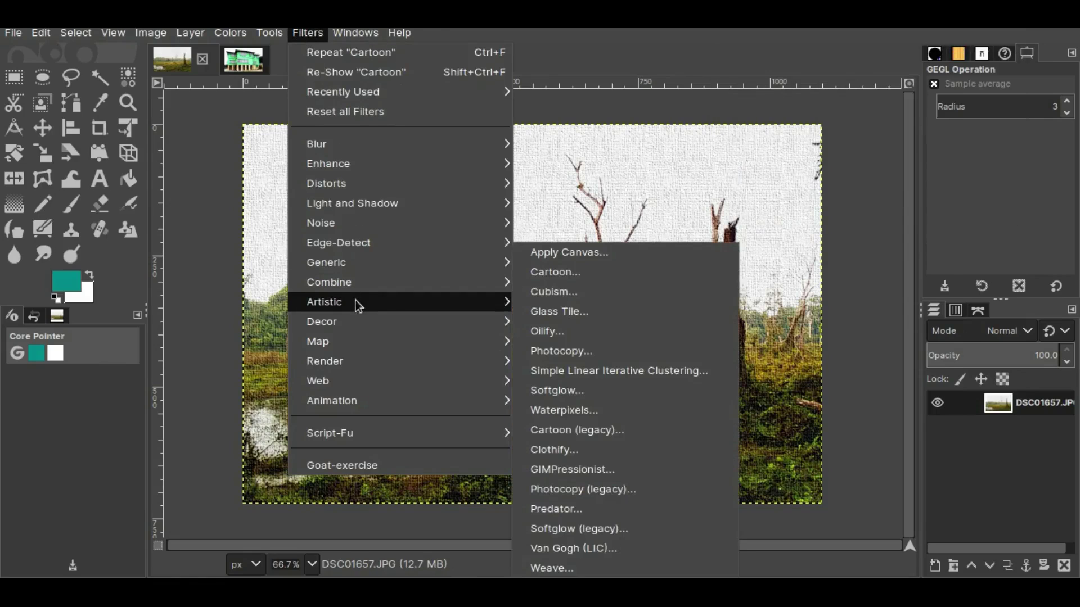
click(555, 411)
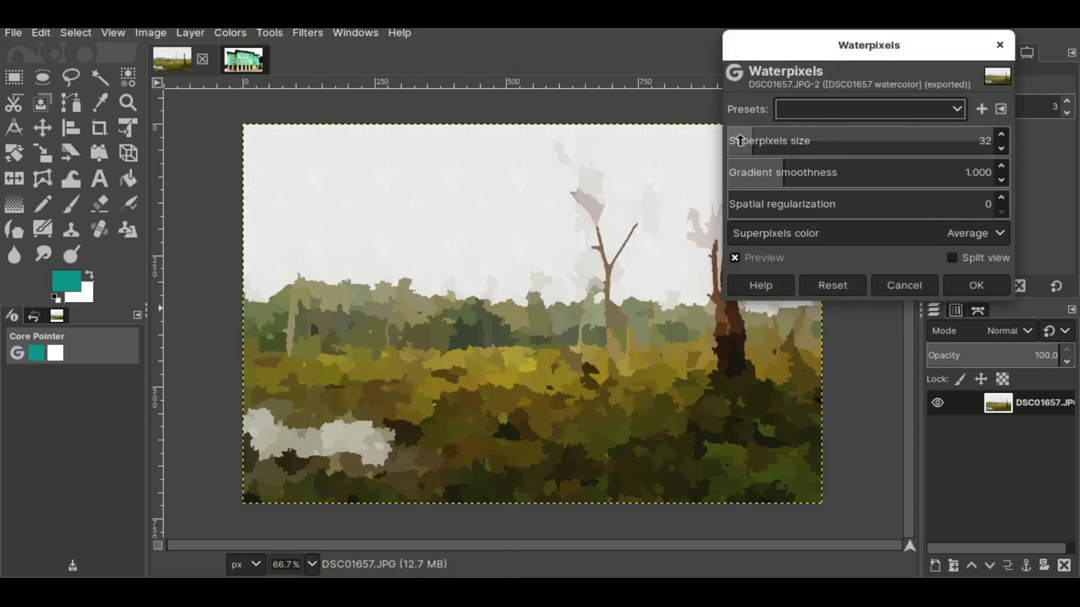
click(740, 140)
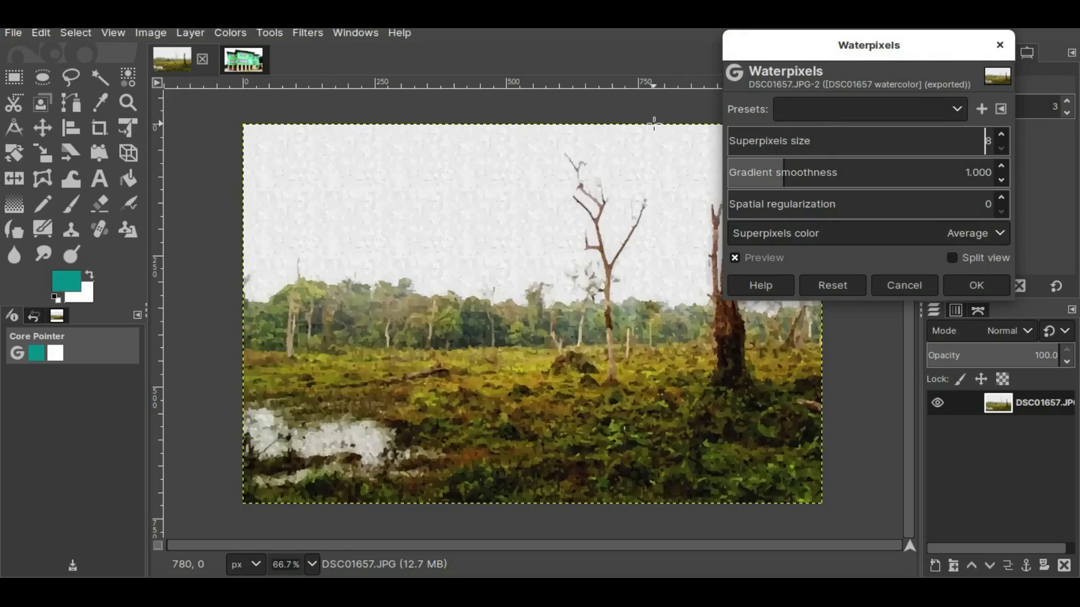
drag(776, 173, 745, 174)
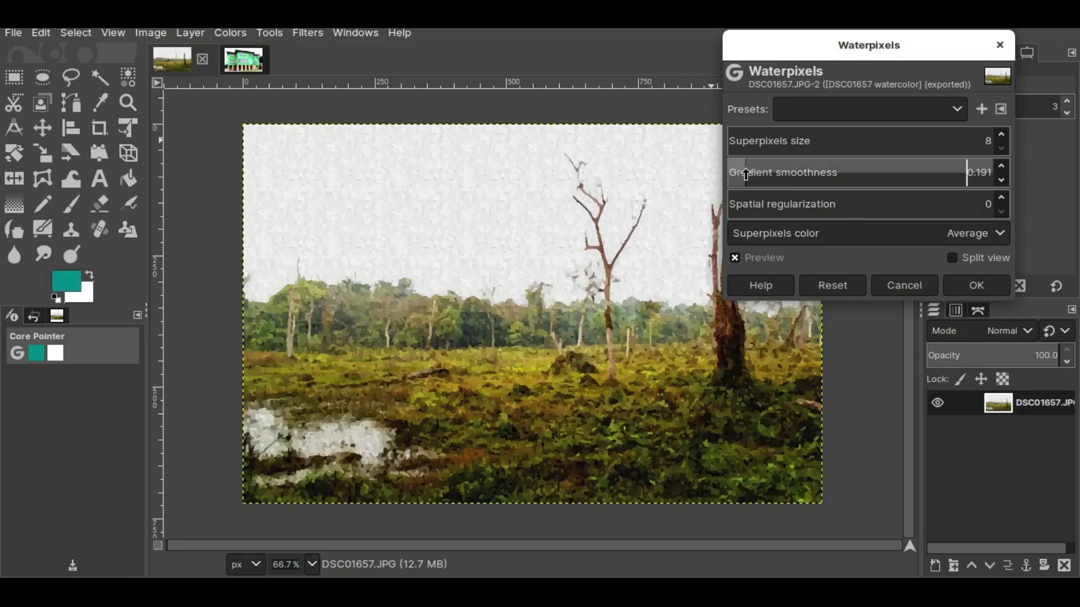
click(779, 175)
drag(777, 174, 785, 174)
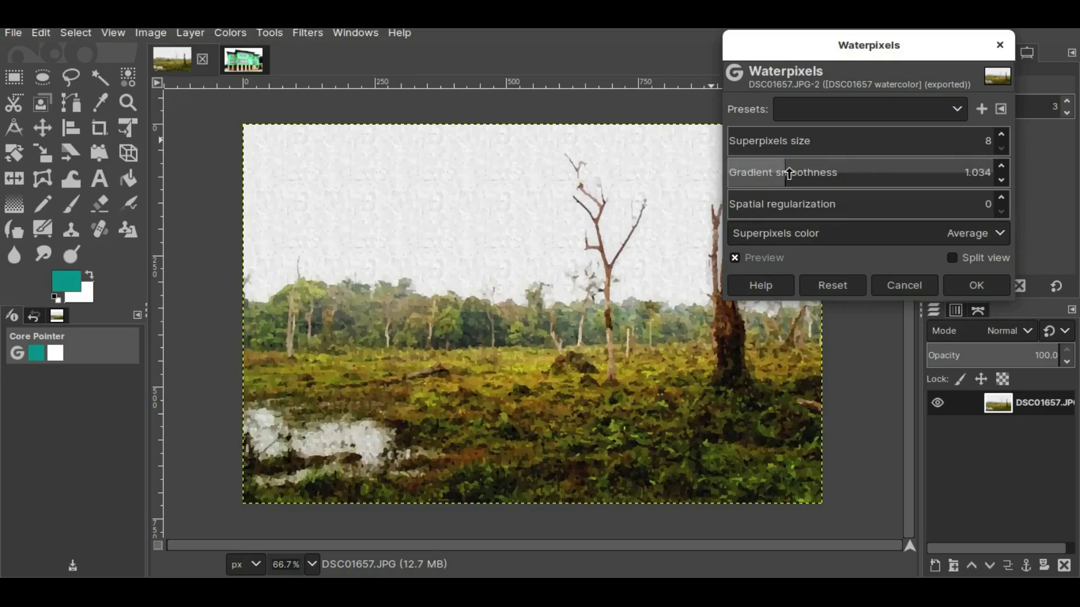
click(978, 291)
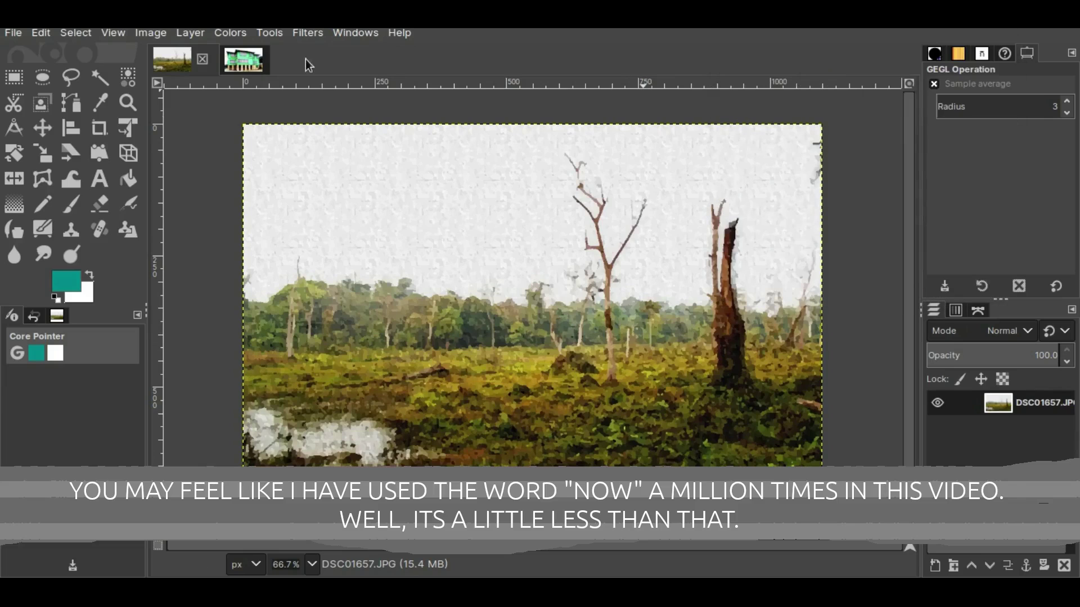
- Browse the Filters > Artistic submenu toward Oilify
click(306, 33)
mouse_move(397, 302)
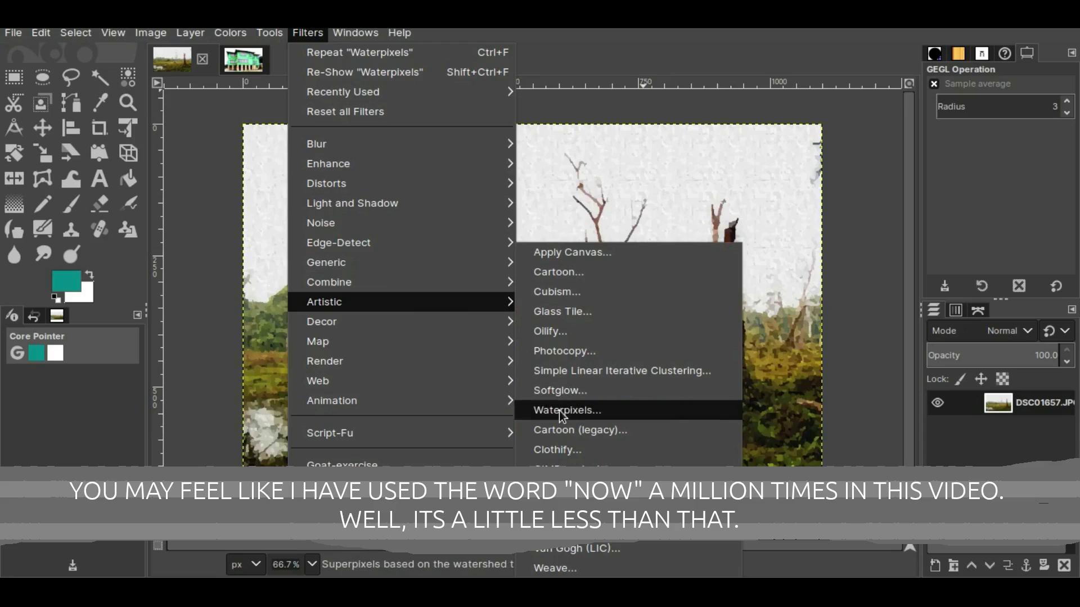